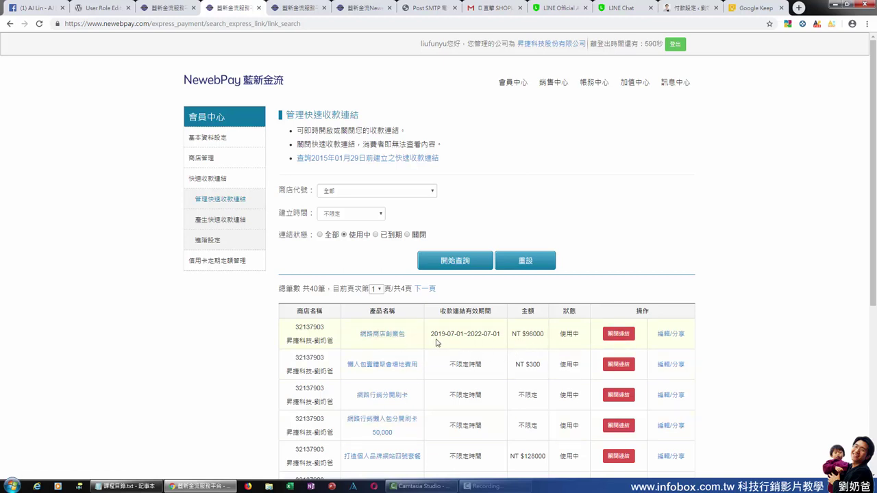
# Highlight the existing links' validity periods, then go to 產生快速收款連結 to create a new link.
pyautogui.moveTo(433, 334); pyautogui.dragTo(501, 334)
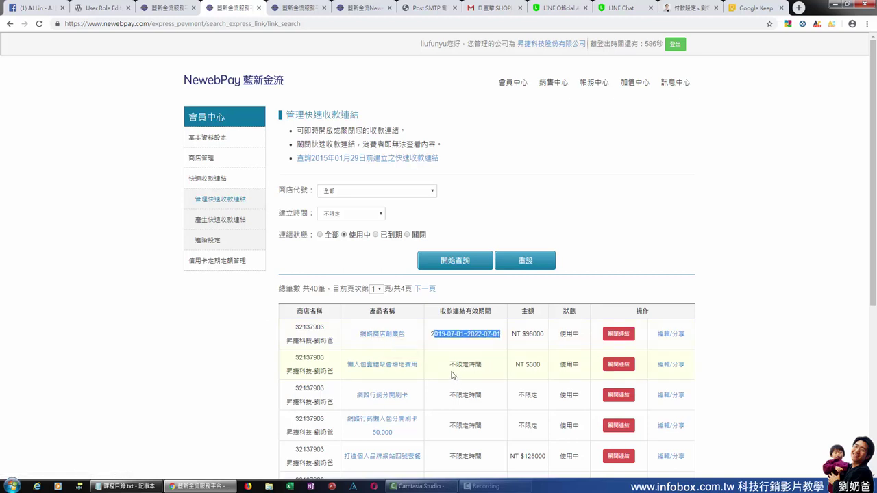
pyautogui.moveTo(450, 365); pyautogui.dragTo(492, 368)
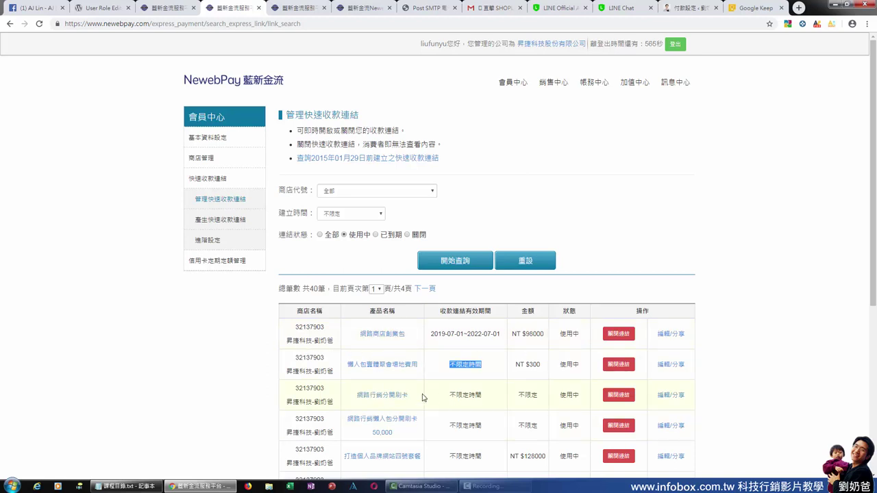
pyautogui.click(237, 222)
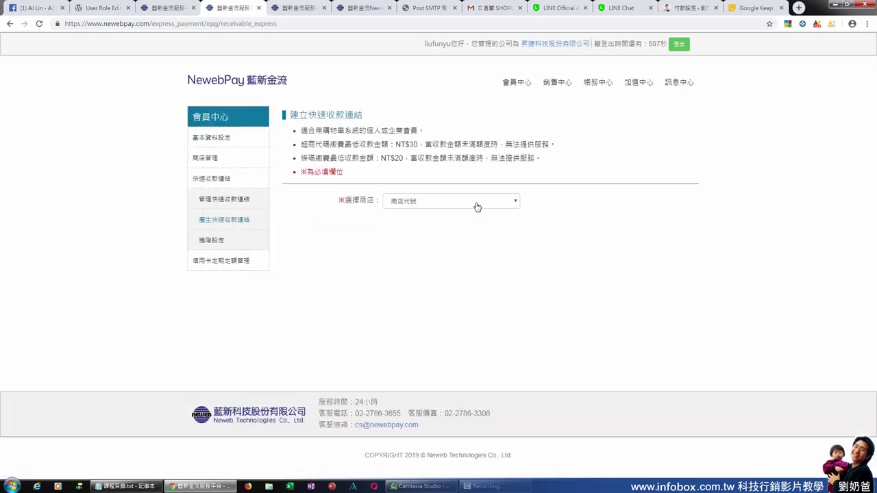
# Choose store MS334715944-測試商店 in 選擇商店 and scroll through the loaded link form.
pyautogui.click(477, 207)
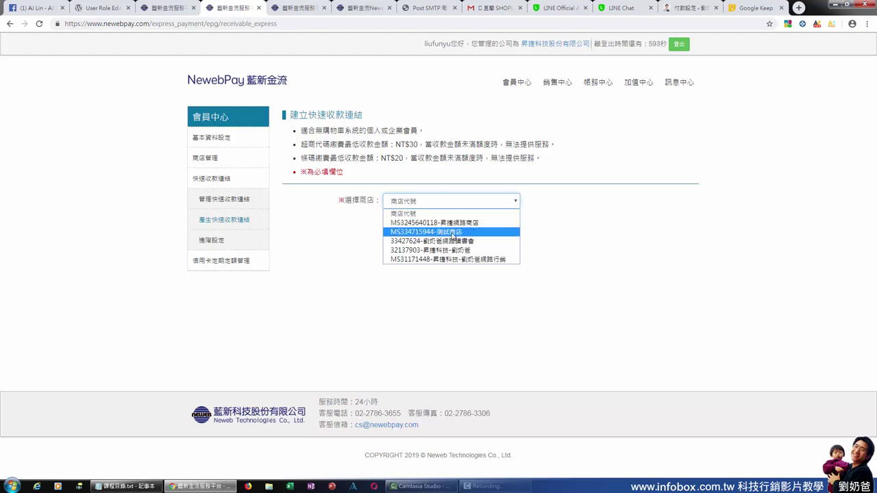
pyautogui.click(461, 233)
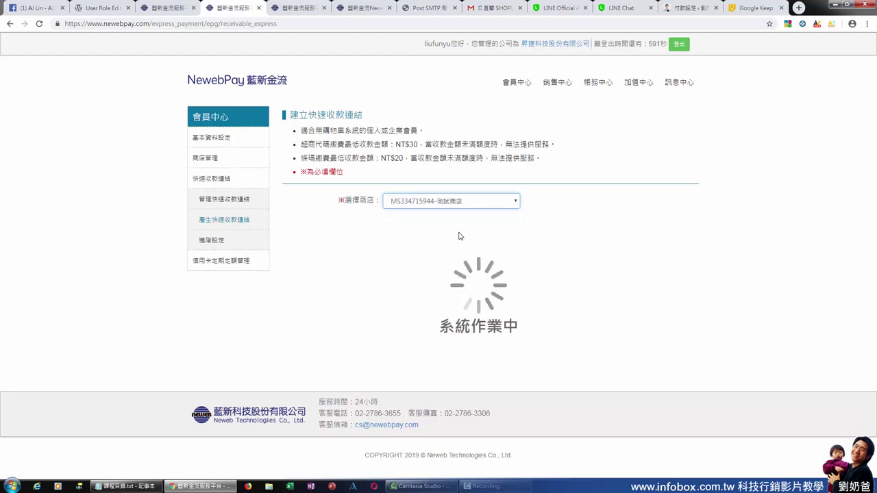
pyautogui.scroll(-1, 475, 284)
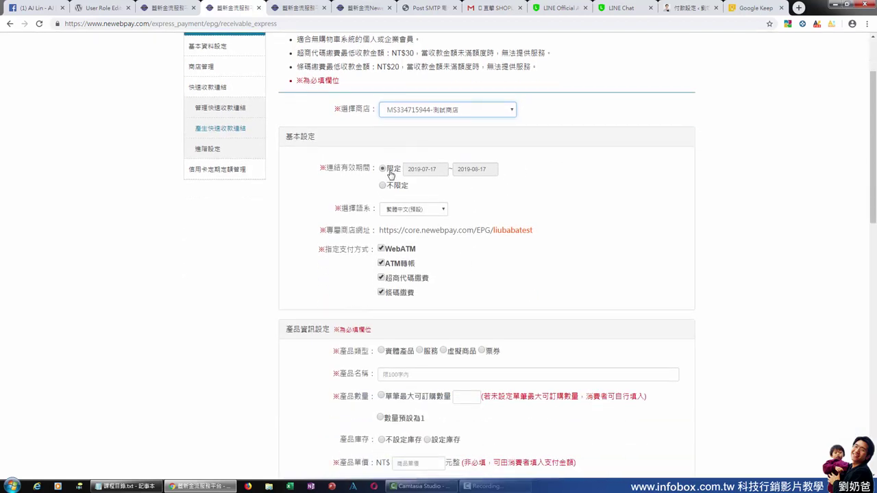
# Set the link validity to 不限定 and keep 繁體中文 as the payment page language.
pyautogui.click(386, 187)
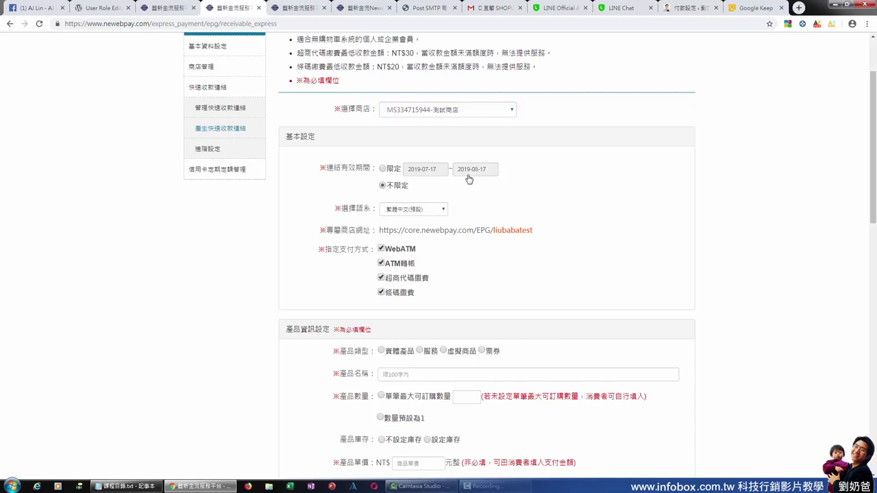
pyautogui.click(387, 171)
pyautogui.click(385, 169)
pyautogui.click(438, 211)
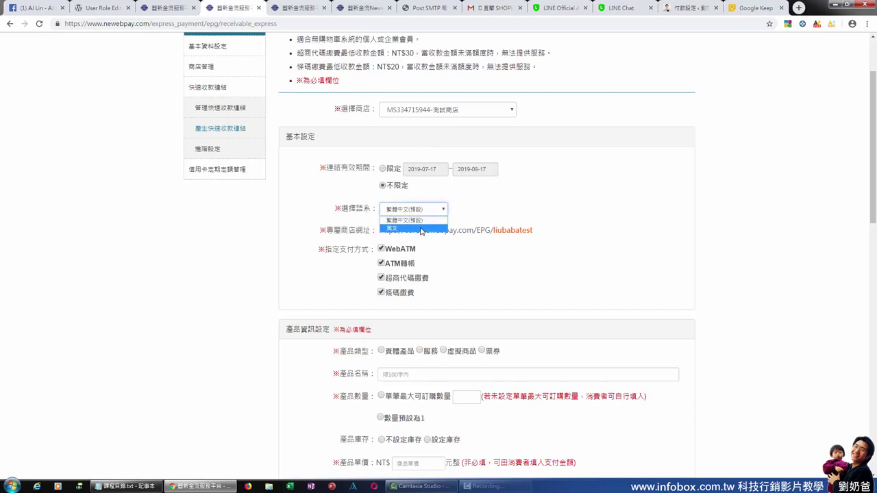
pyautogui.click(440, 211)
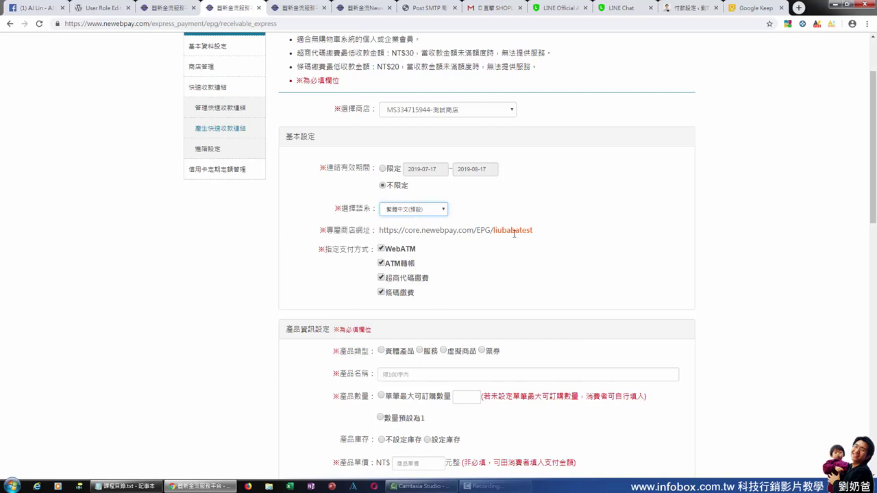
# Highlight the store's liubabatest custom URL suffix.
pyautogui.moveTo(534, 231); pyautogui.dragTo(379, 231)
pyautogui.click(555, 244)
pyautogui.moveTo(534, 231); pyautogui.dragTo(494, 233)
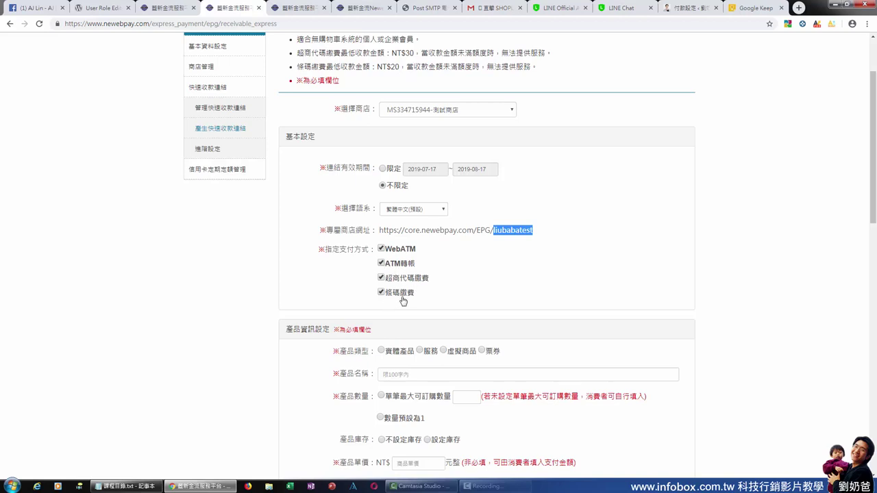
# Uncheck ATM轉帳, 超商代碼繳費 and 條碼繳費, then view the existing link's QR-code share page.
pyautogui.click(381, 264)
pyautogui.click(381, 277)
pyautogui.click(381, 293)
pyautogui.click(315, 9)
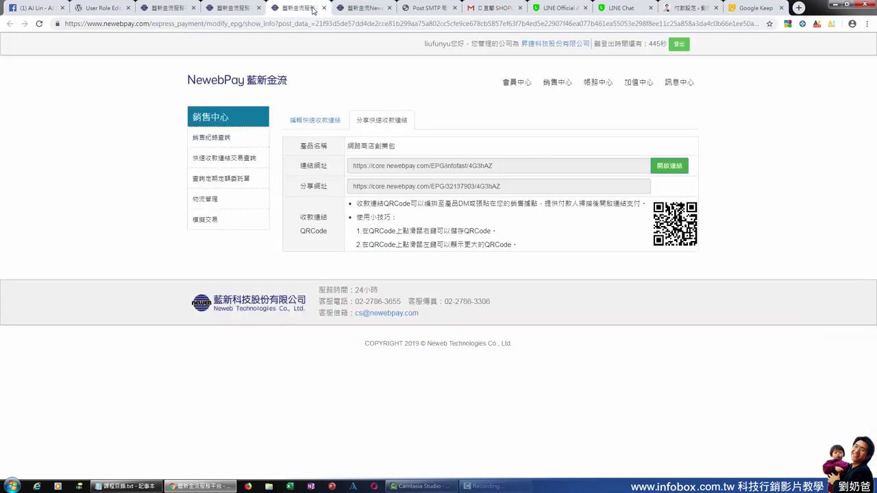
# Preview the existing link's buyer payment page, toggling 一次付清 and 分期付款, then return to the form.
pyautogui.click(359, 9)
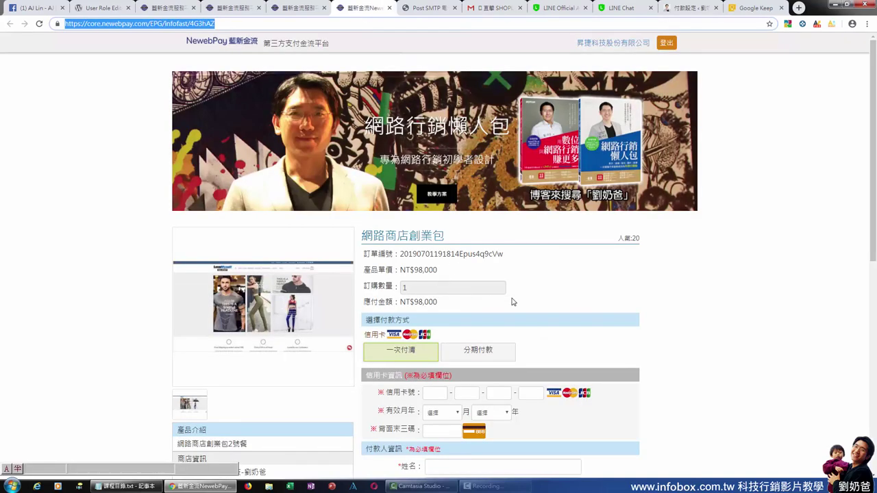
pyautogui.scroll(-2, 516, 302)
pyautogui.scroll(2, 463, 271)
pyautogui.scroll(-1, 569, 257)
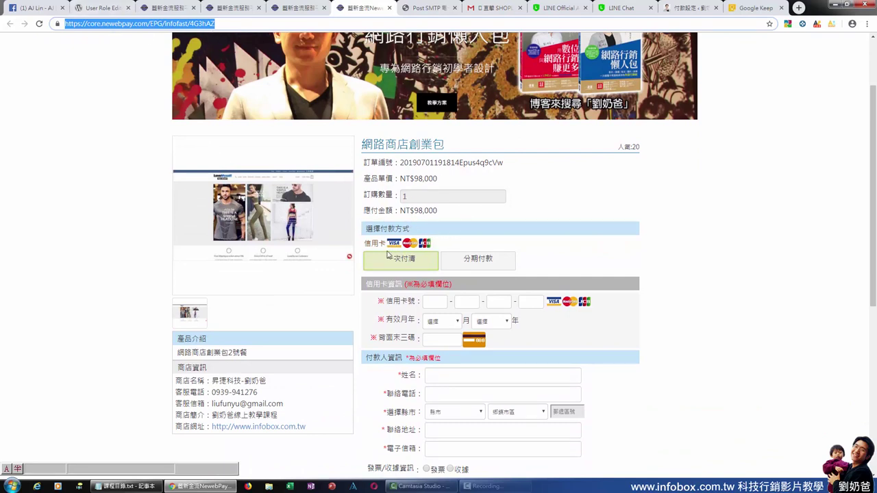
pyautogui.click(480, 267)
pyautogui.click(414, 266)
pyautogui.click(492, 262)
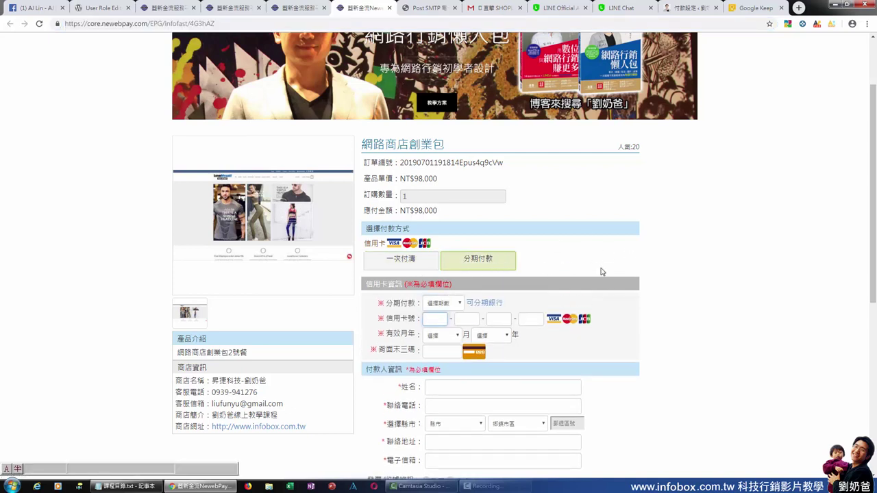
pyautogui.hotkey('ctrl', 'shift', 'Tab')
pyautogui.hotkey('ctrl', 'shift', 'Tab')
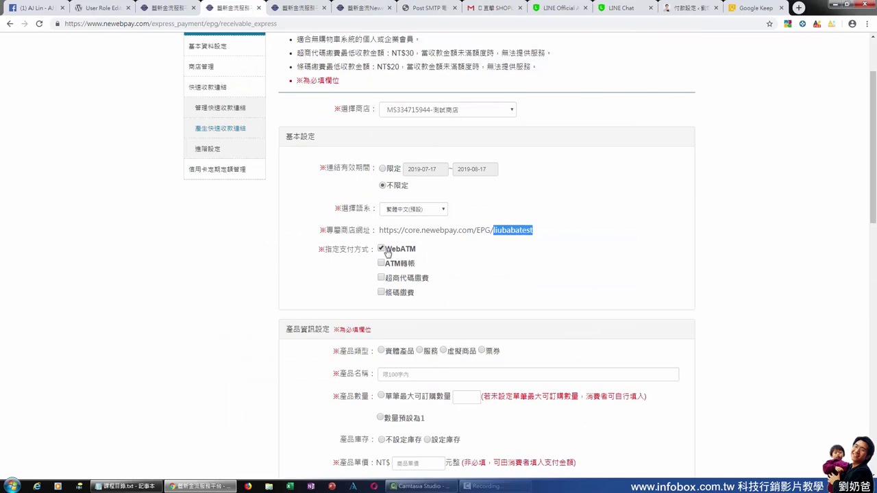
# Switch the store to 32137903-昇揚科技-劉奶爸 and point out its payment method section.
pyautogui.click(498, 111)
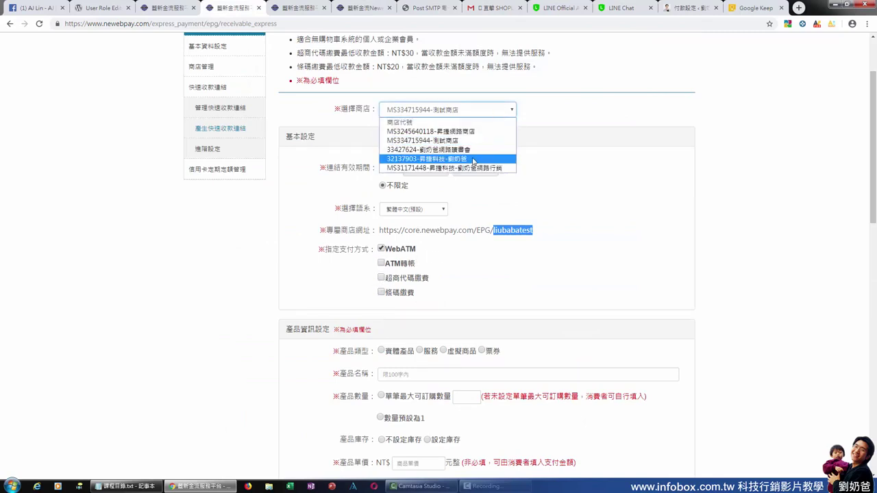
pyautogui.click(473, 158)
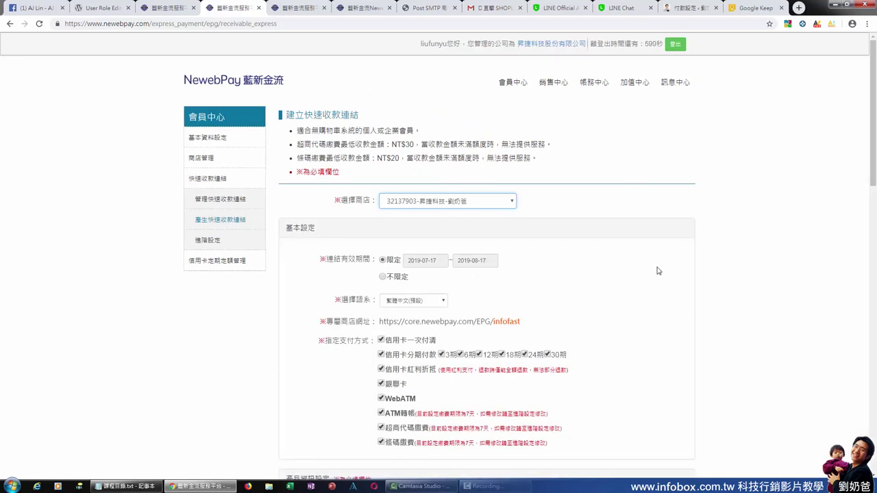
pyautogui.scroll(-2, 365, 281)
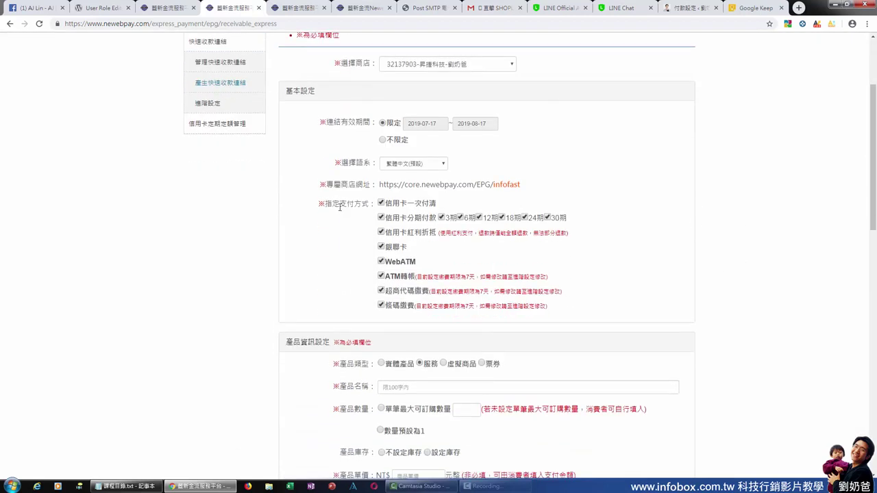
pyautogui.moveTo(331, 205); pyautogui.dragTo(362, 207)
# Untick credit card installments, bonus points, UnionPay, WebATM, ATM transfer and convenience-store code.
pyautogui.click(381, 218)
pyautogui.click(381, 232)
pyautogui.click(381, 246)
pyautogui.click(381, 261)
pyautogui.click(381, 276)
pyautogui.click(381, 290)
# Re-enable installments without 6, 12, 24 and 30期, then reselect MS334715944-測試商店.
pyautogui.click(381, 218)
pyautogui.click(459, 217)
pyautogui.click(479, 217)
pyautogui.click(524, 217)
pyautogui.click(547, 218)
pyautogui.moveTo(409, 184); pyautogui.dragTo(525, 183)
pyautogui.click(617, 188)
pyautogui.click(447, 65)
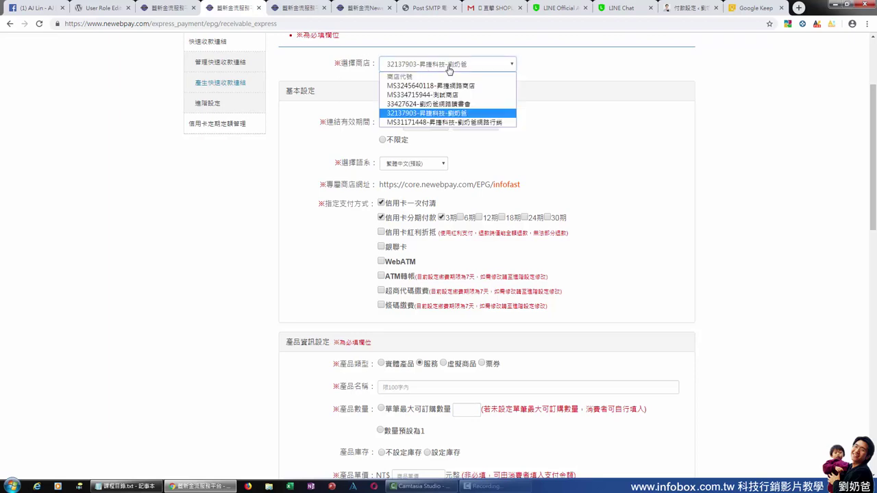
pyautogui.click(422, 95)
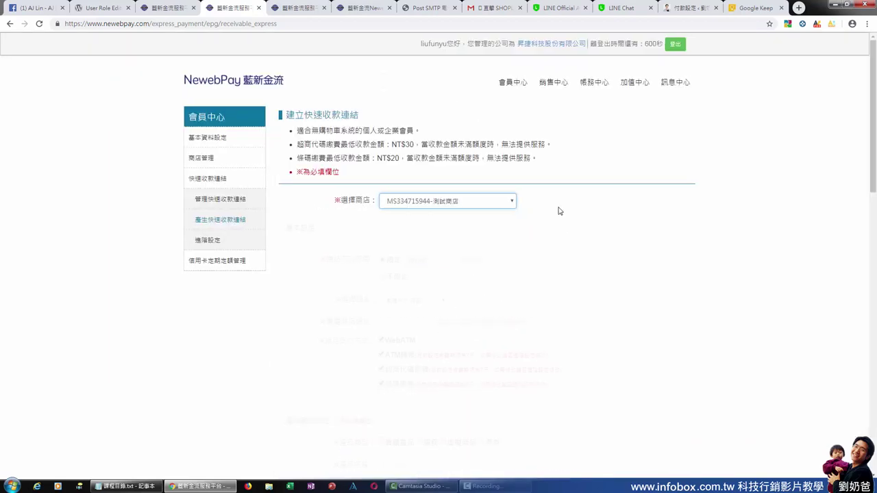
# Set validity to 不限定 and name the physical product 手機.
pyautogui.scroll(-2, 571, 240)
pyautogui.click(387, 141)
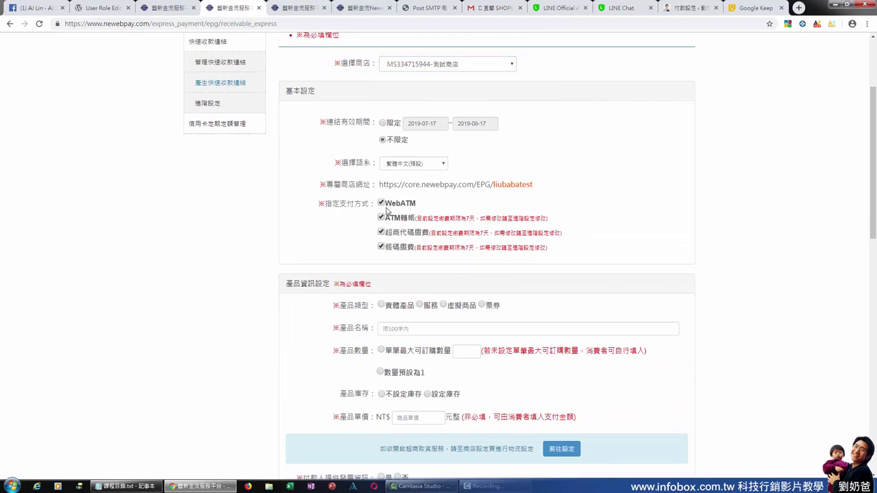
pyautogui.scroll(-2, 653, 254)
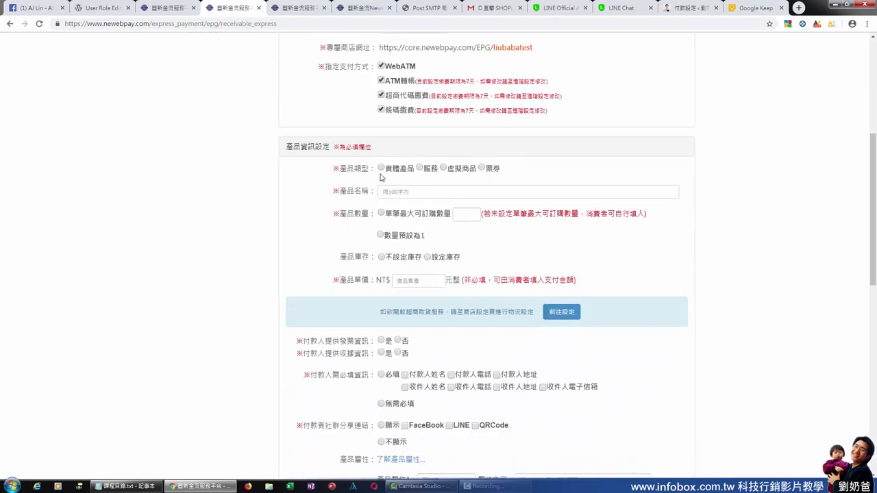
pyautogui.click(395, 190)
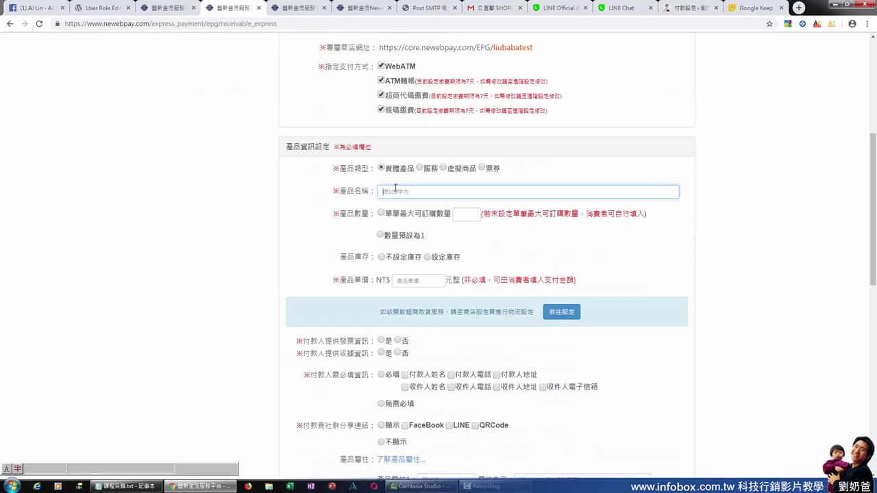
pyautogui.write('手機')
# Cap each order at a maximum of 10 units and set the inventory option.
pyautogui.click(383, 215)
pyautogui.click(467, 214)
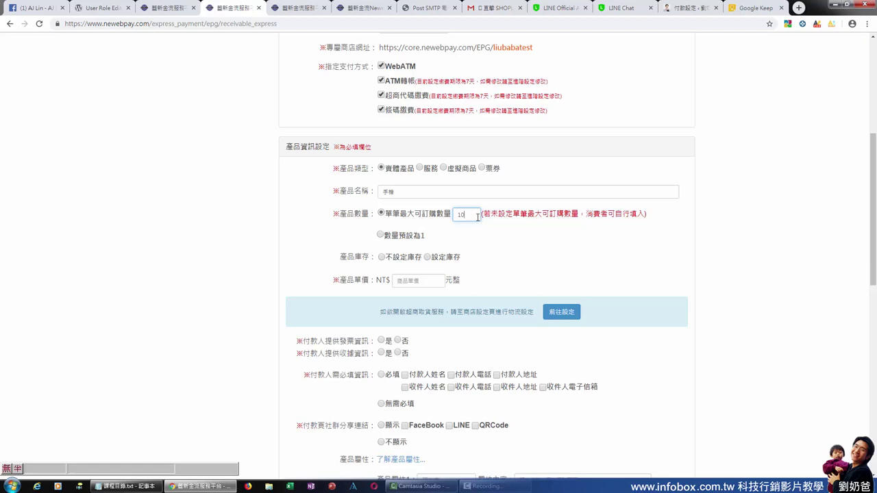
pyautogui.click(381, 236)
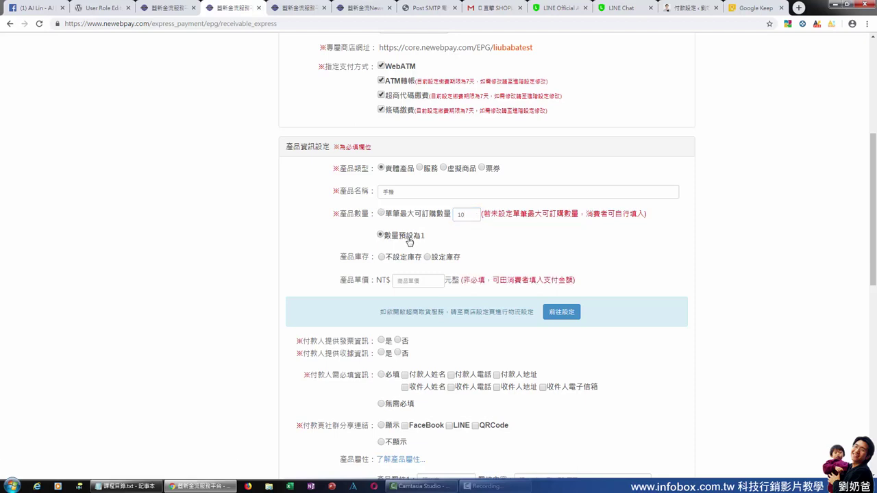
pyautogui.click(382, 213)
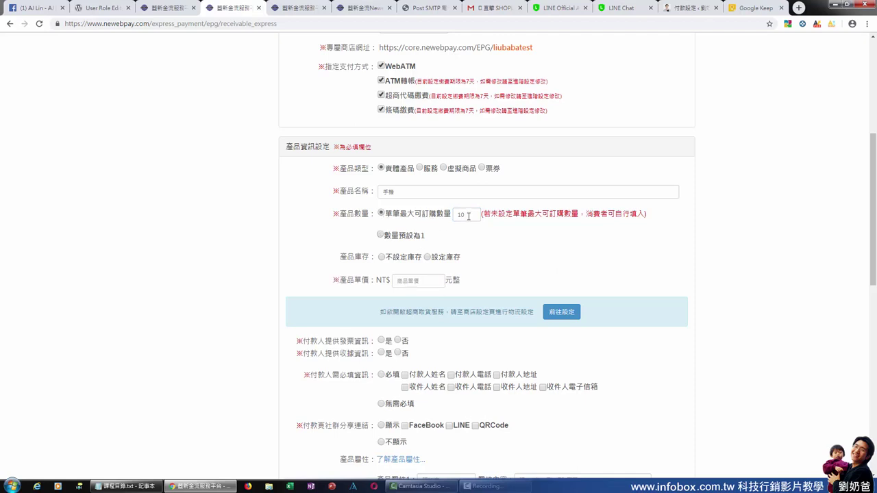
pyautogui.click(382, 258)
# Enable inventory tracking for 手機 and enter its stock quantity of 20.
pyautogui.click(426, 259)
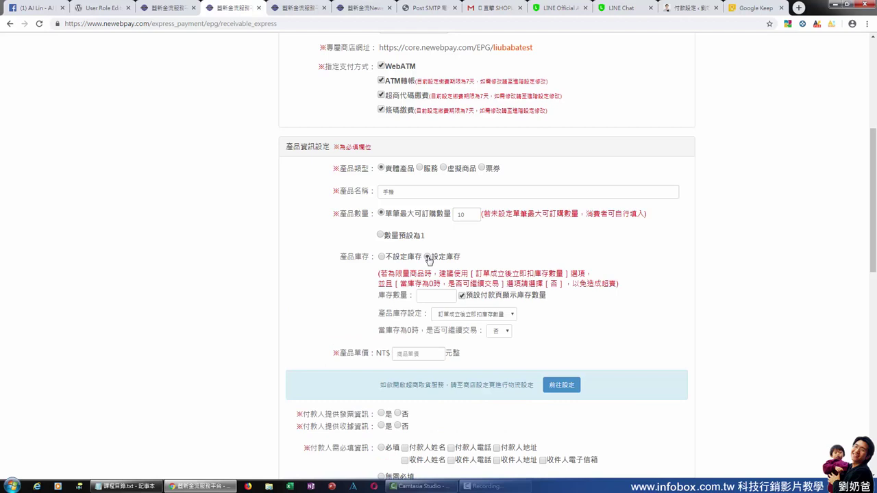
pyautogui.click(440, 294)
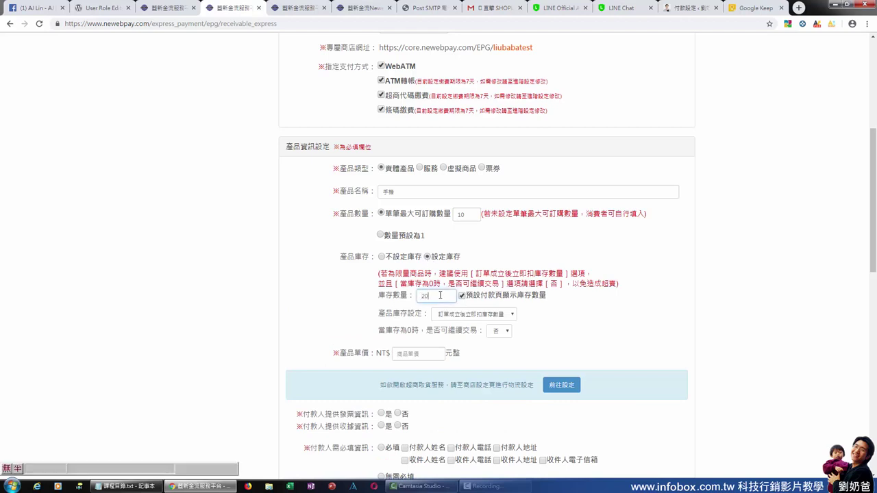
pyautogui.doubleClick(460, 214)
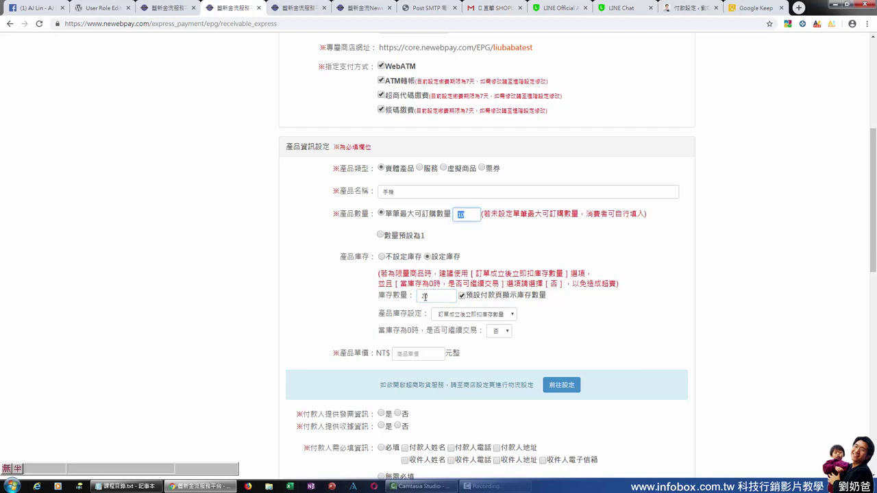
# Compare the 產品庫存設定 options and settle on 付款成功後扣庫存數量.
pyautogui.click(464, 321)
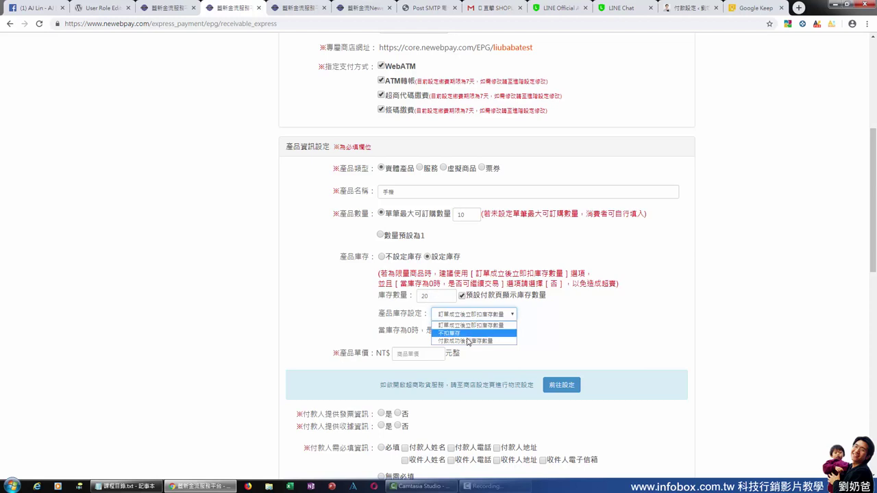
pyautogui.click(467, 333)
pyautogui.click(456, 315)
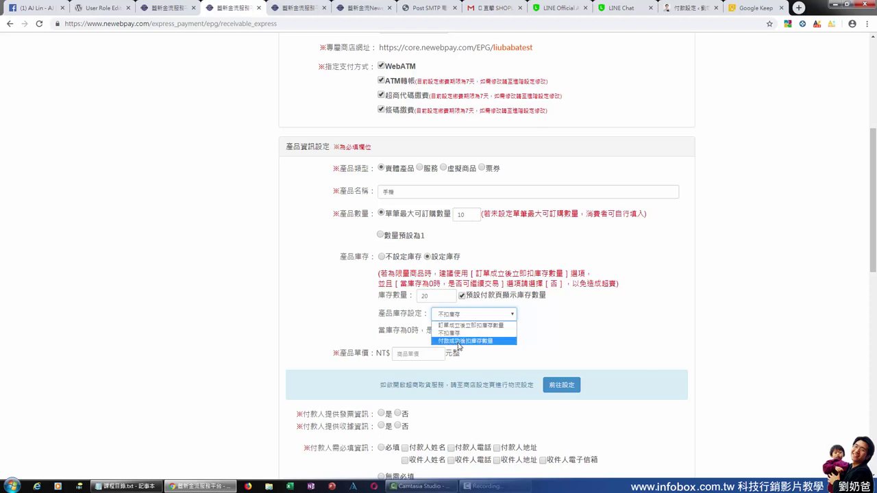
pyautogui.click(459, 342)
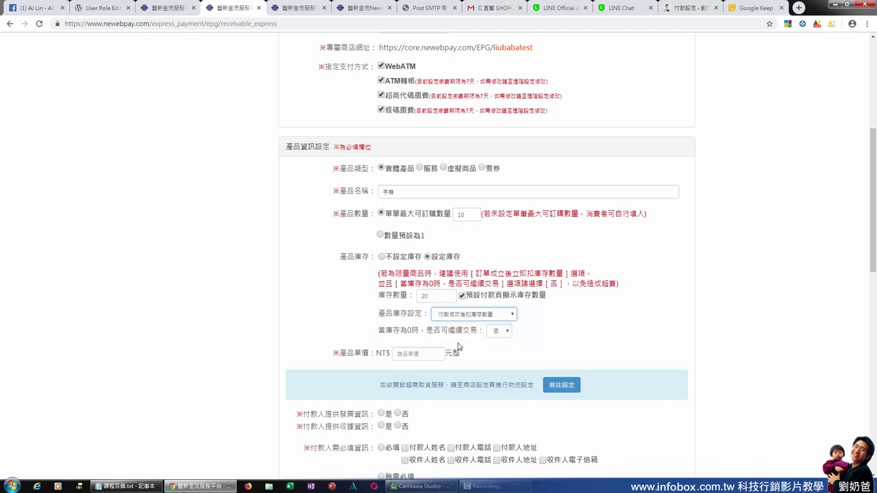
pyautogui.click(483, 317)
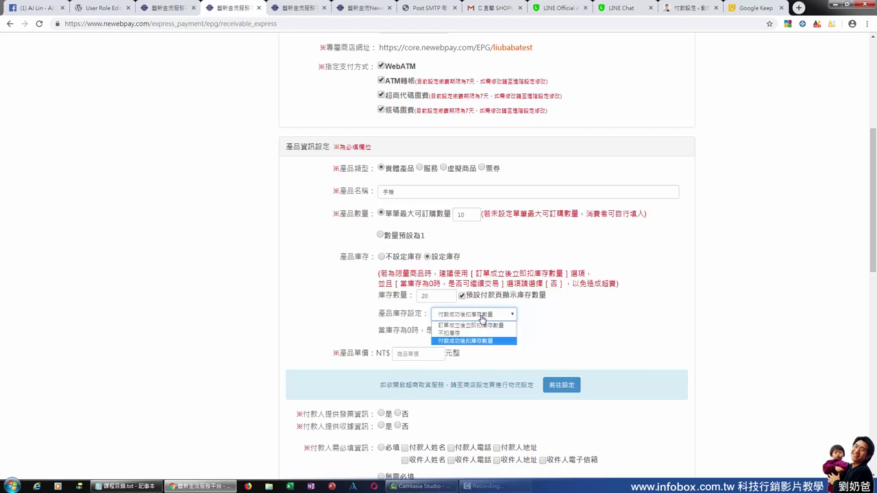
pyautogui.click(478, 326)
pyautogui.click(478, 315)
pyautogui.click(475, 340)
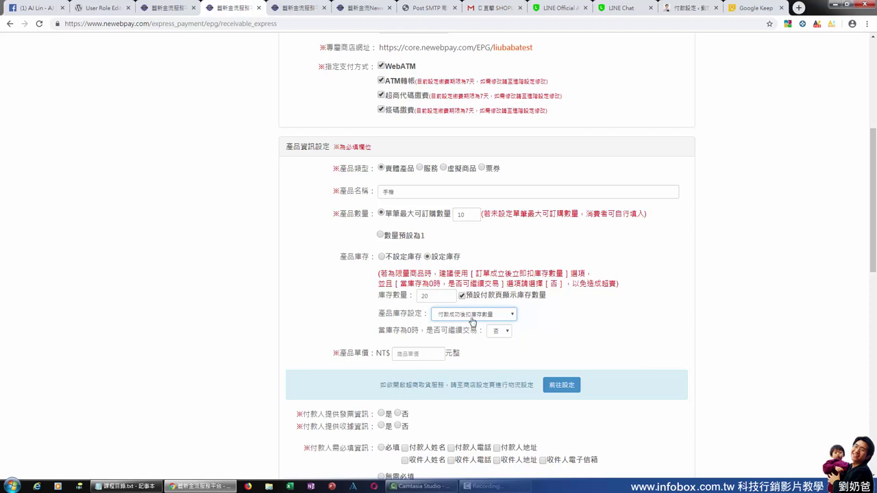
pyautogui.click(471, 315)
pyautogui.click(471, 325)
pyautogui.moveTo(468, 217); pyautogui.dragTo(452, 217)
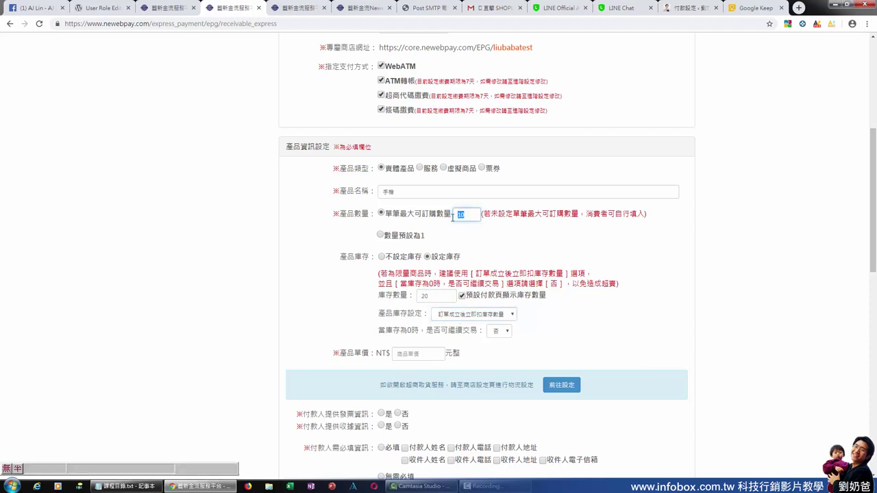
pyautogui.click(453, 316)
pyautogui.click(462, 341)
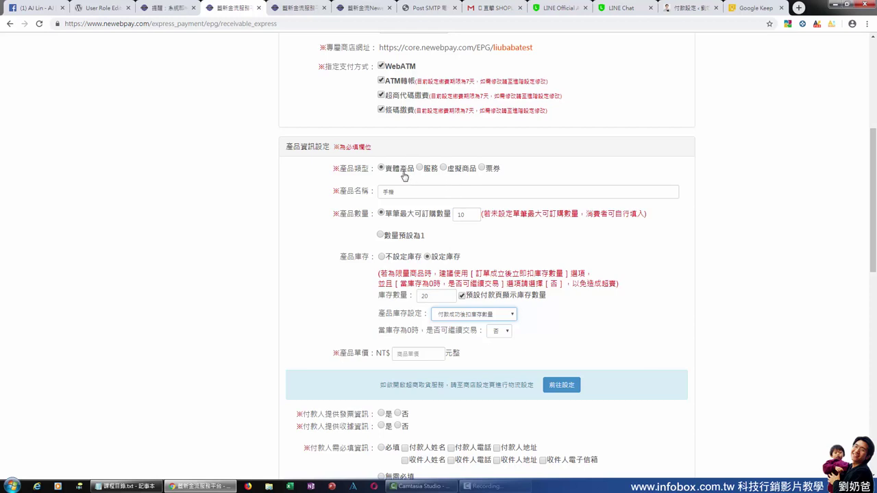
pyautogui.moveTo(417, 68); pyautogui.dragTo(386, 68)
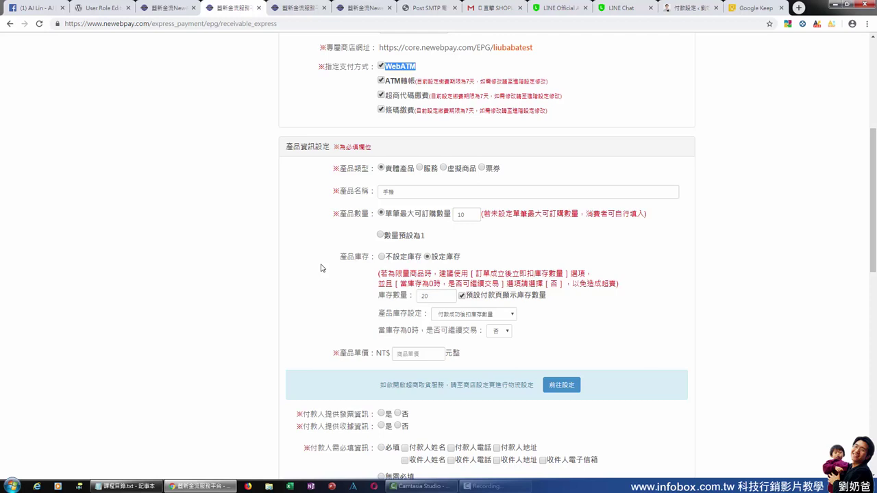
pyautogui.scroll(1, 394, 145)
pyautogui.scroll(2, 394, 144)
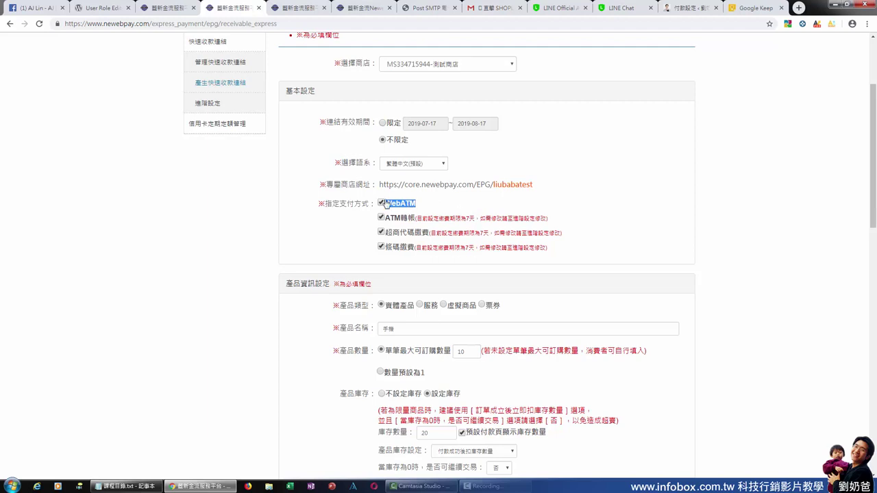
pyautogui.scroll(-3, 398, 209)
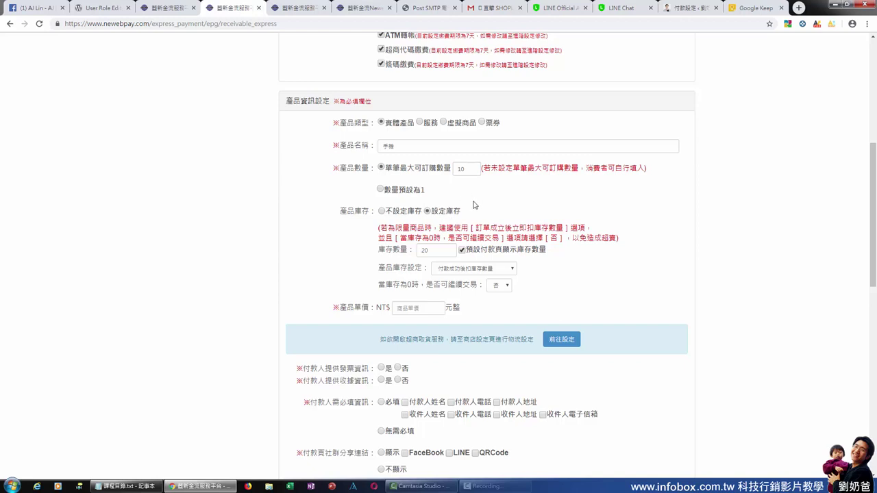
pyautogui.moveTo(442, 252); pyautogui.dragTo(412, 250)
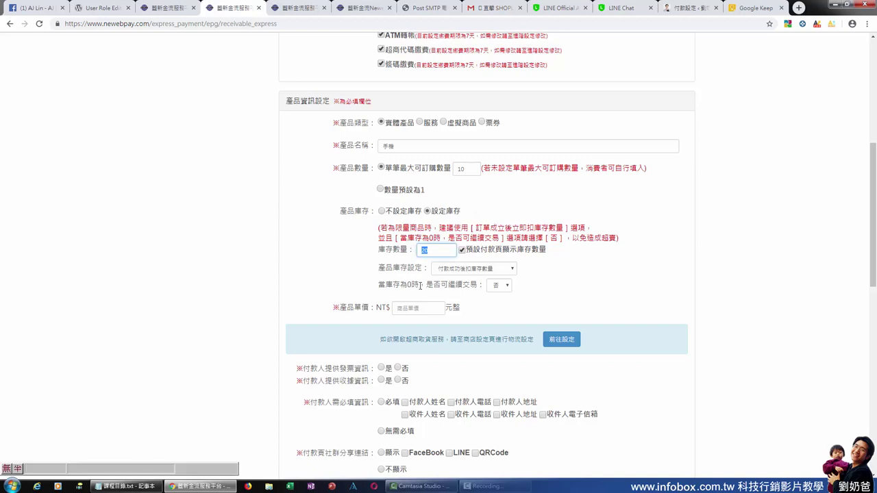
pyautogui.moveTo(405, 286); pyautogui.dragTo(426, 285)
pyautogui.click(501, 288)
pyautogui.click(503, 288)
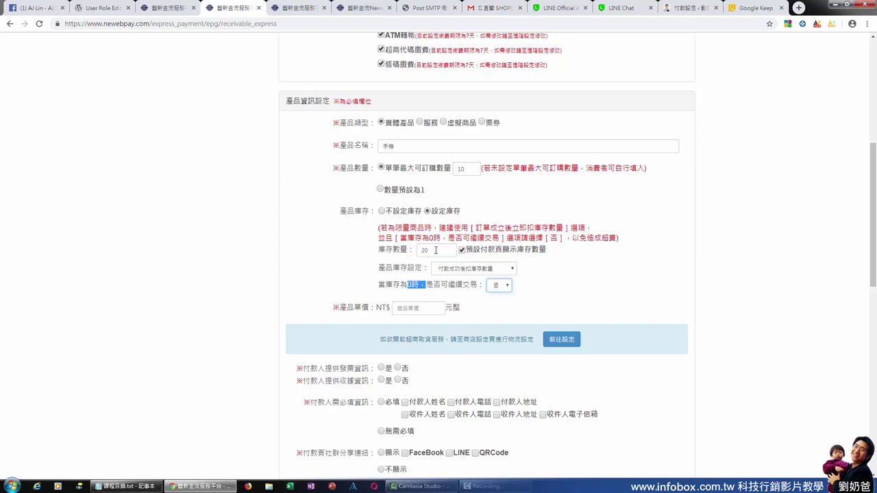
# Enter 150 as the 產品單價 unit price.
pyautogui.moveTo(435, 250); pyautogui.dragTo(417, 250)
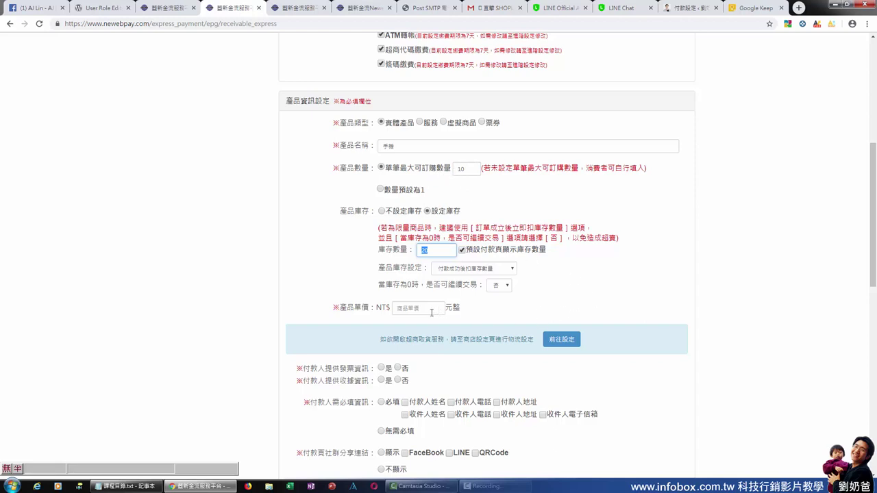
pyautogui.click(412, 308)
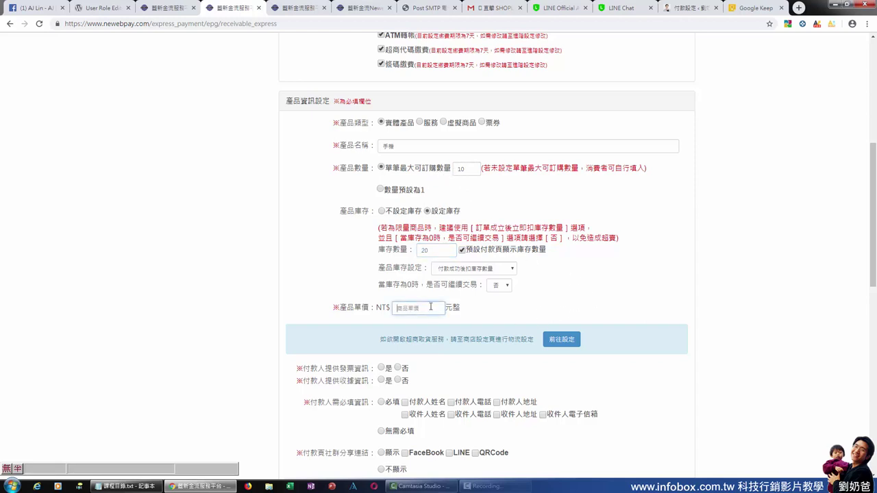
pyautogui.write('150')
pyautogui.scroll(-1, 626, 313)
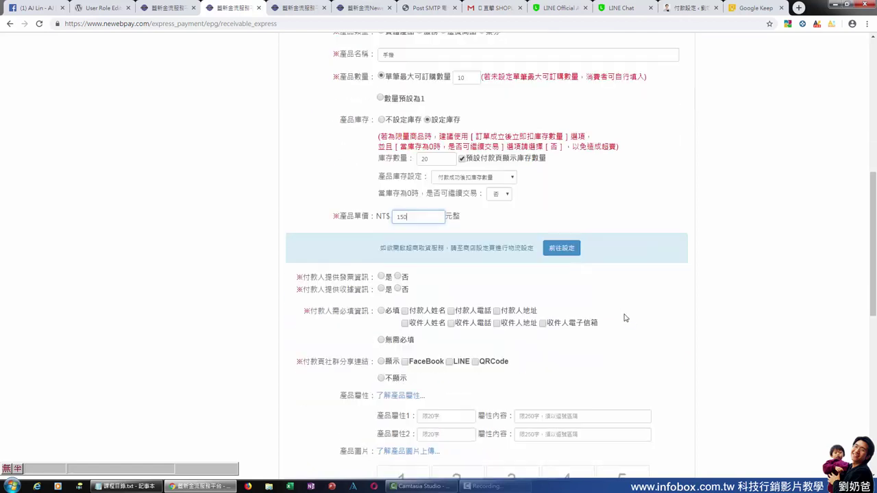
# Require invoice and receipt information and make all payer and recipient fields 必填.
pyautogui.click(382, 279)
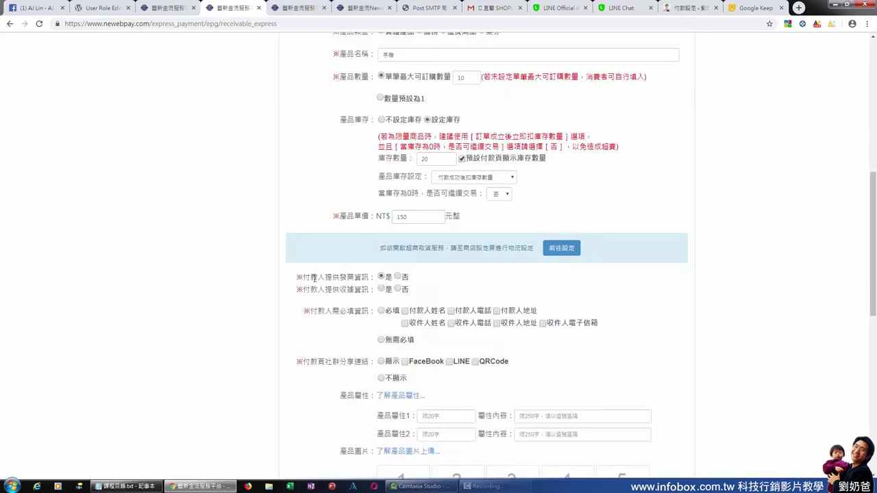
pyautogui.click(386, 290)
pyautogui.click(382, 311)
# Glance at the payment page, then set 付款頁社群分享連結 to 顯示 for FaceBook, LINE and QRCode.
pyautogui.scroll(-1, 333, 329)
pyautogui.hotkey('ctrl', 'Tab')
pyautogui.hotkey('ctrl', 'Tab')
pyautogui.scroll(-5, 370, 412)
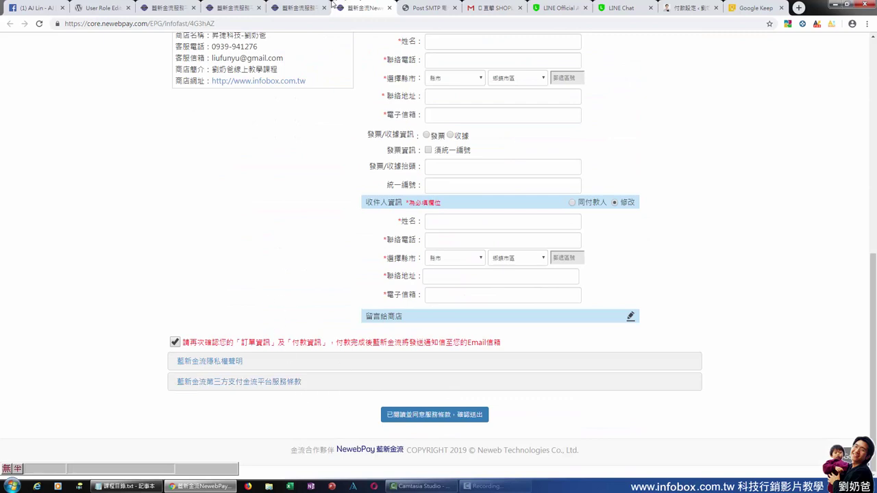
pyautogui.click(240, 8)
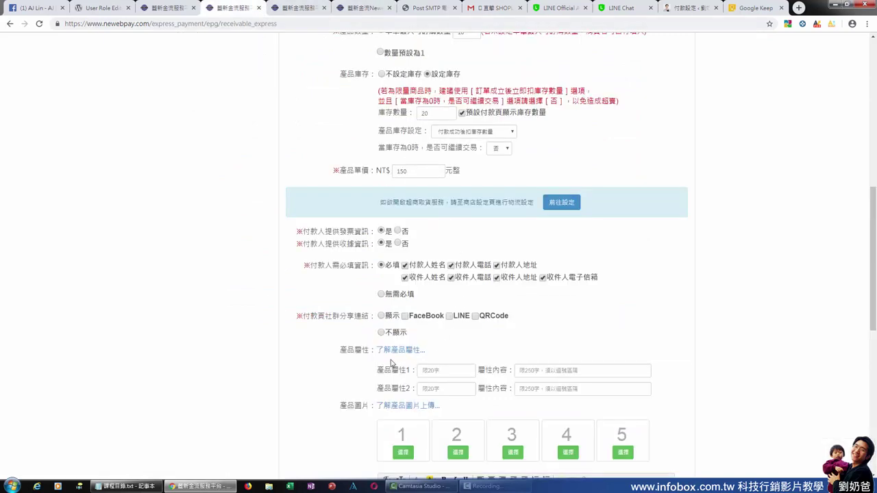
pyautogui.click(381, 316)
pyautogui.scroll(-2, 431, 300)
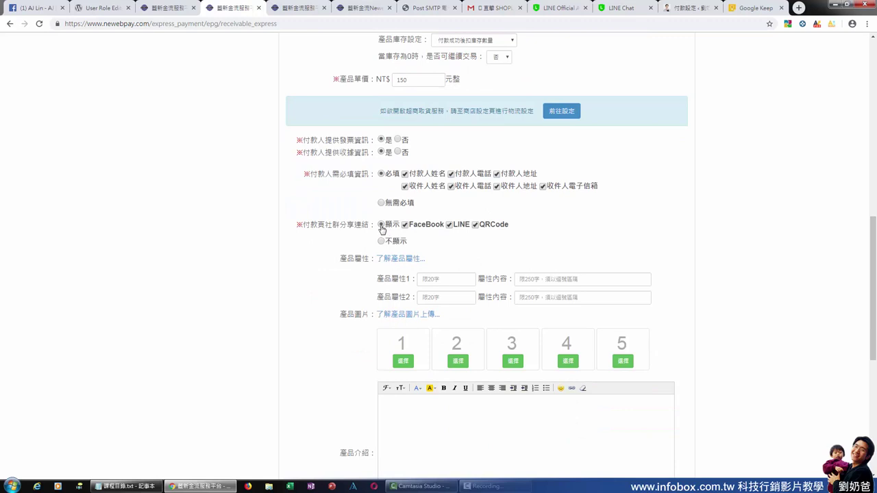
pyautogui.moveTo(393, 264)
# Name product attribute 1 顏色 with options 紅色, 黑色, 白色.
pyautogui.click(438, 280)
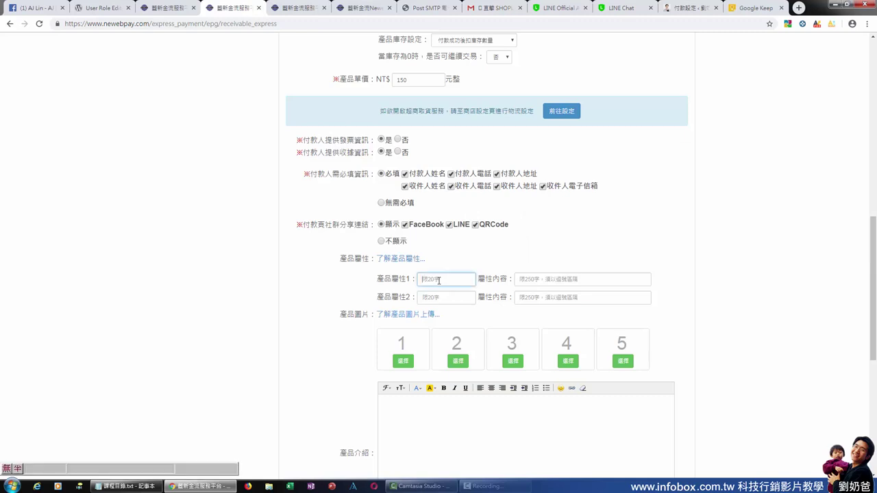
pyautogui.scroll(-1, 438, 281)
pyautogui.write('wg')
pyautogui.press('BackSpace')
pyautogui.press('BackSpace')
pyautogui.write('w顏色')
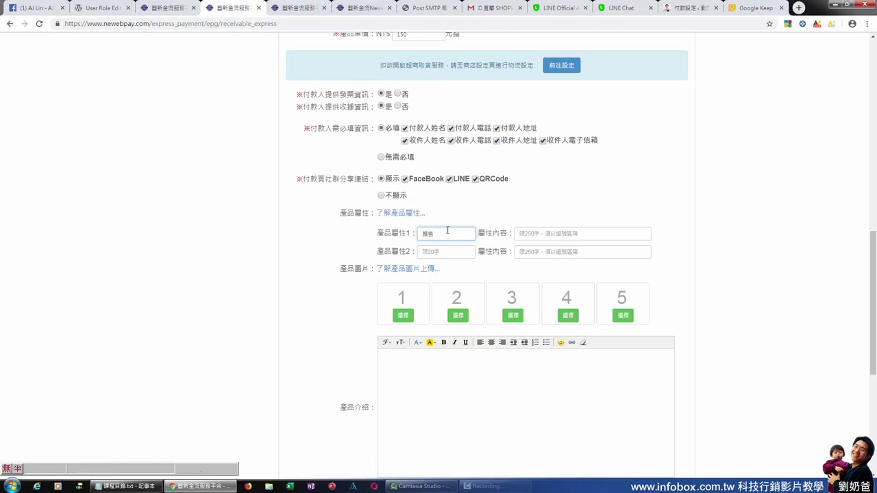
pyautogui.click(532, 235)
pyautogui.write('紅色')
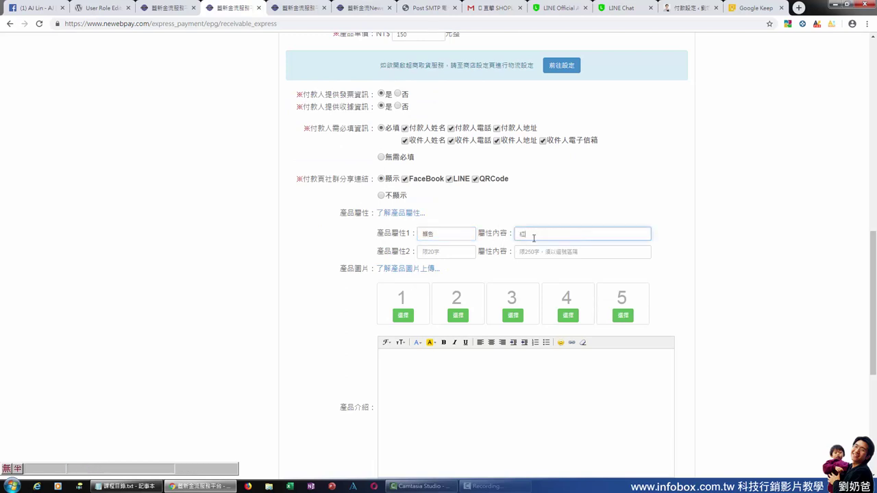
pyautogui.moveTo(412, 218)
pyautogui.write('白')
pyautogui.press('shift')
pyautogui.write('藍色')
pyautogui.press('shift')
pyautogui.press('shift')
pyautogui.write('白色，')
pyautogui.moveTo(555, 235); pyautogui.dragTo(569, 234)
# Name product attribute 2 尺寸 with options L, M, S.
pyautogui.click(453, 252)
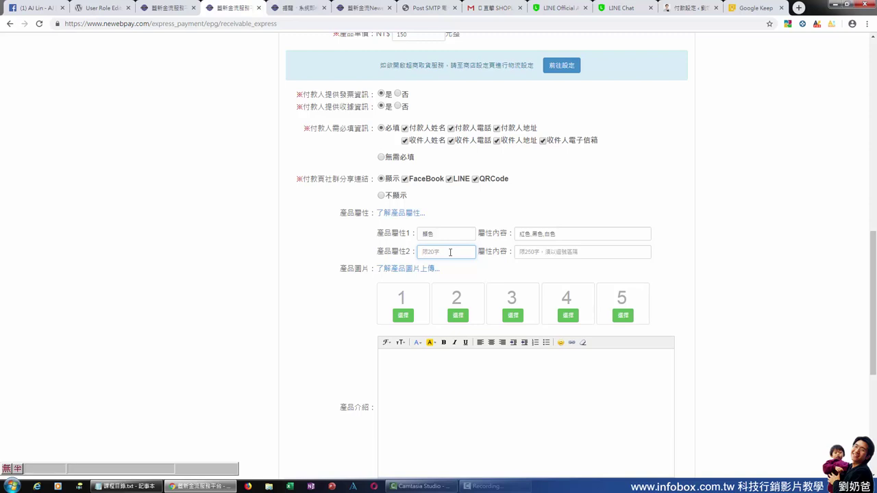
pyautogui.write('尺')
pyautogui.write('寸')
pyautogui.click(553, 253)
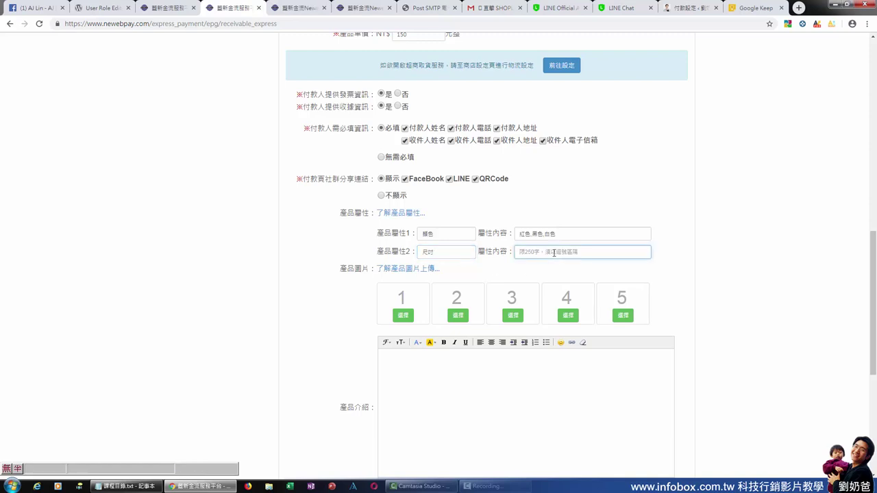
pyautogui.write('L')
pyautogui.press('shift')
pyautogui.write(',m')
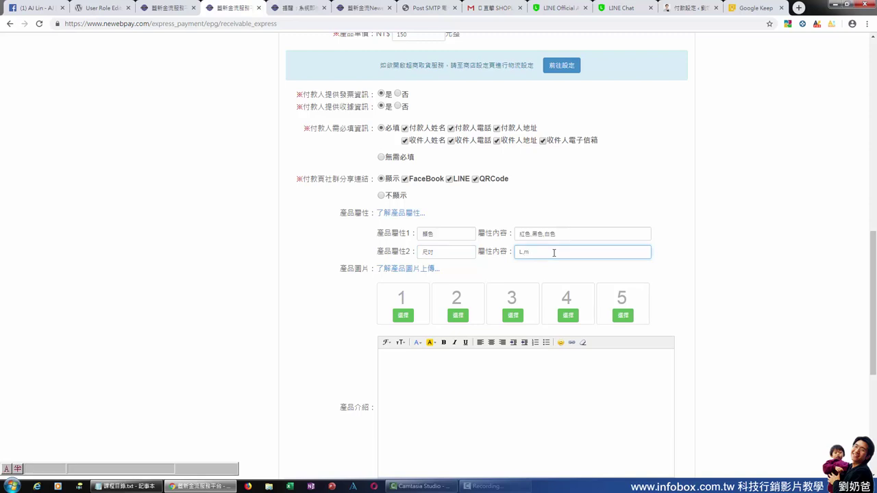
pyautogui.press('BackSpace')
# Upload ppcscreen.JPG from the Pictures library as product image 1.
pyautogui.click(493, 368)
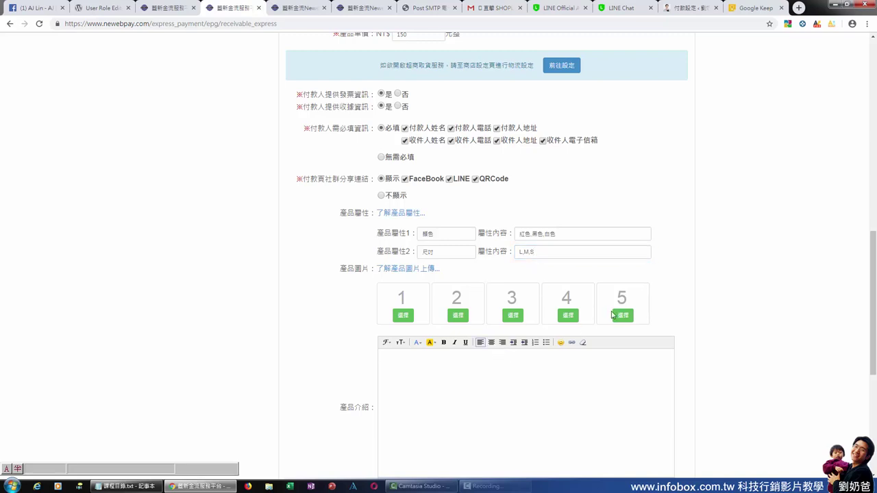
pyautogui.scroll(-2, 616, 313)
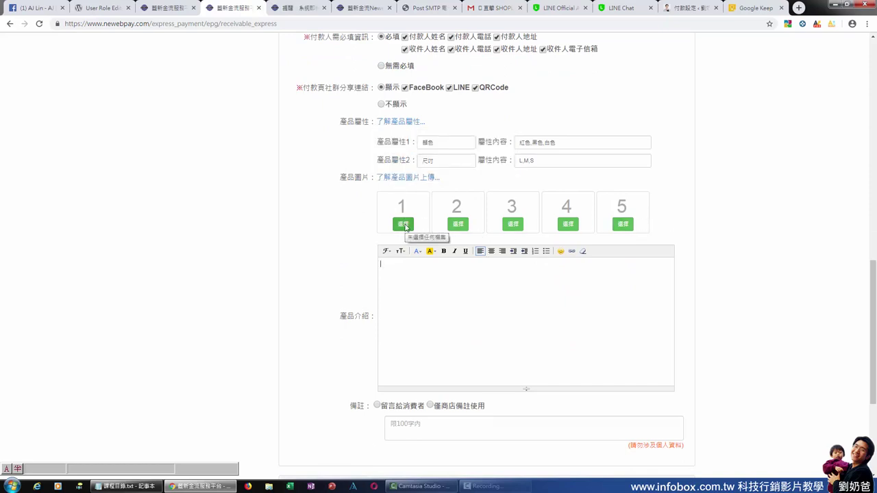
pyautogui.click(405, 225)
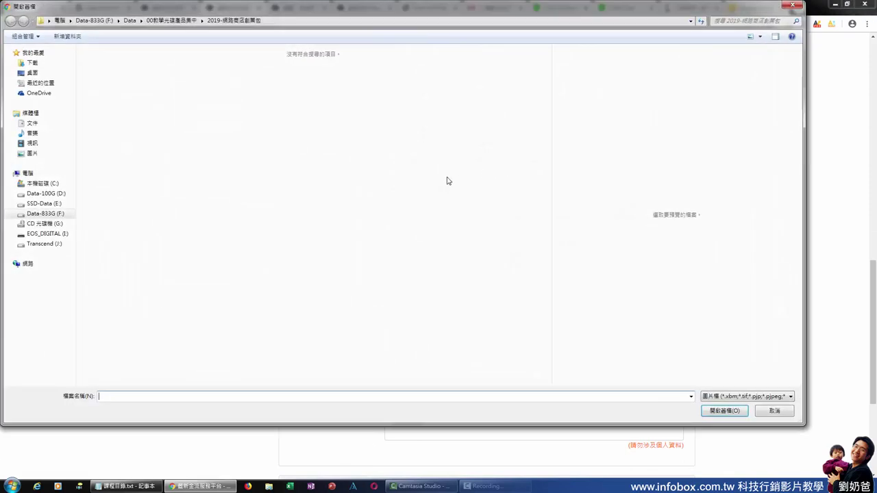
pyautogui.click(39, 155)
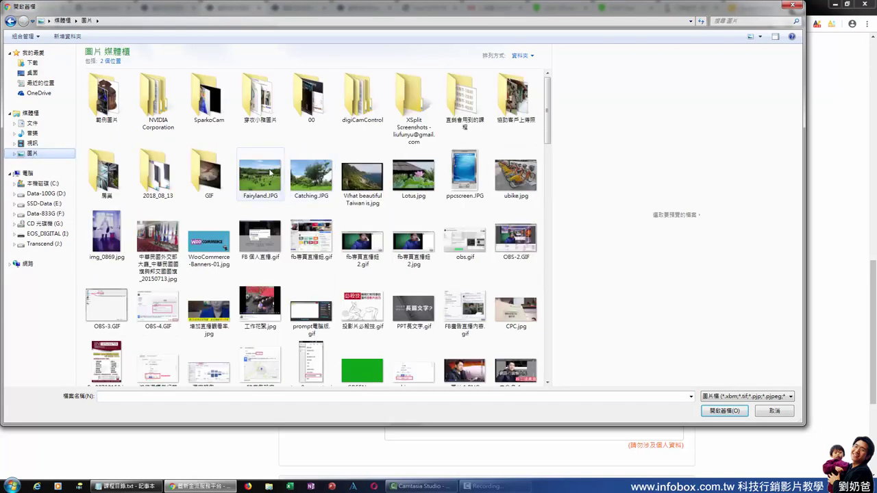
pyautogui.click(470, 165)
pyautogui.doubleClick(470, 164)
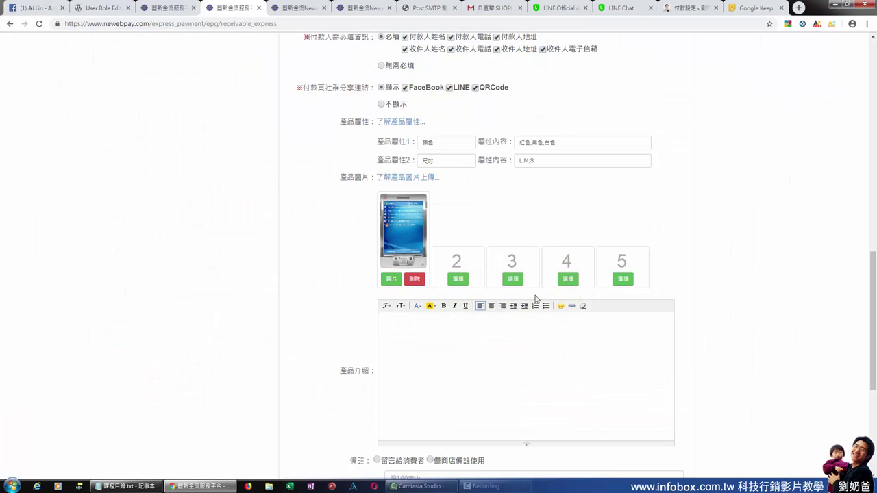
# Upload WooCommerce-Banners-01.jpg as product image 2.
pyautogui.click(464, 280)
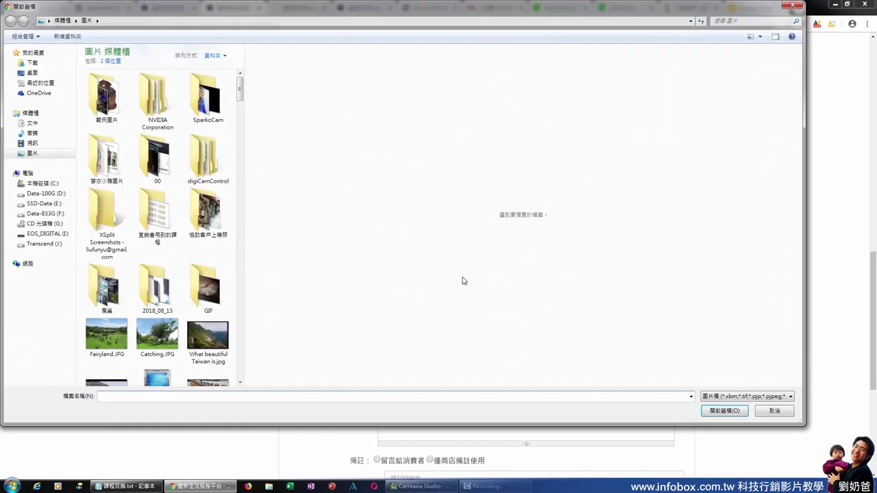
pyautogui.click(229, 335)
pyautogui.scroll(-5, 234, 310)
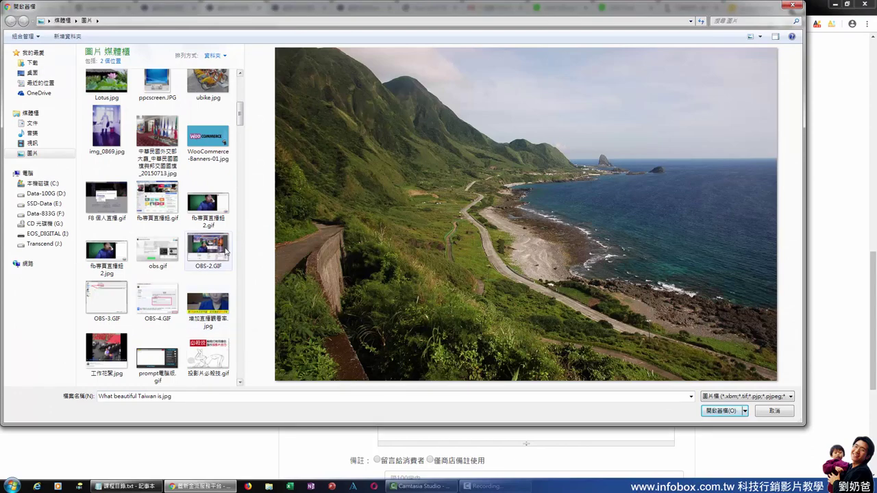
pyautogui.click(213, 142)
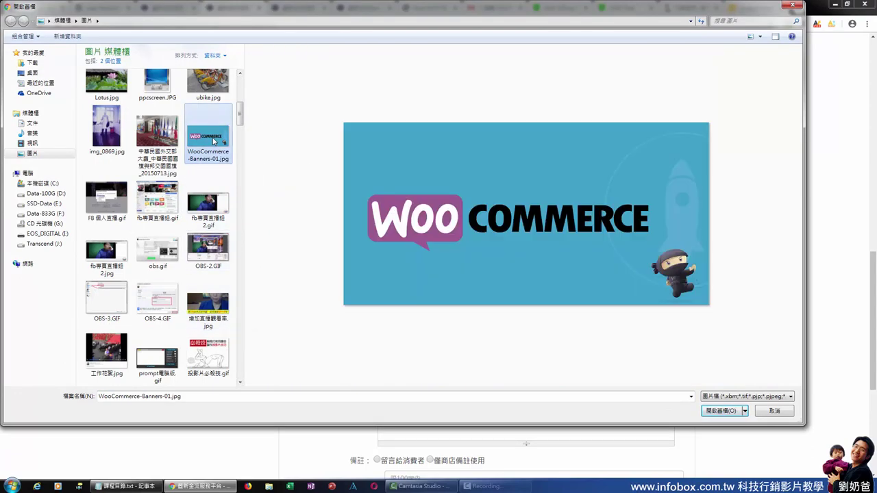
pyautogui.doubleClick(213, 142)
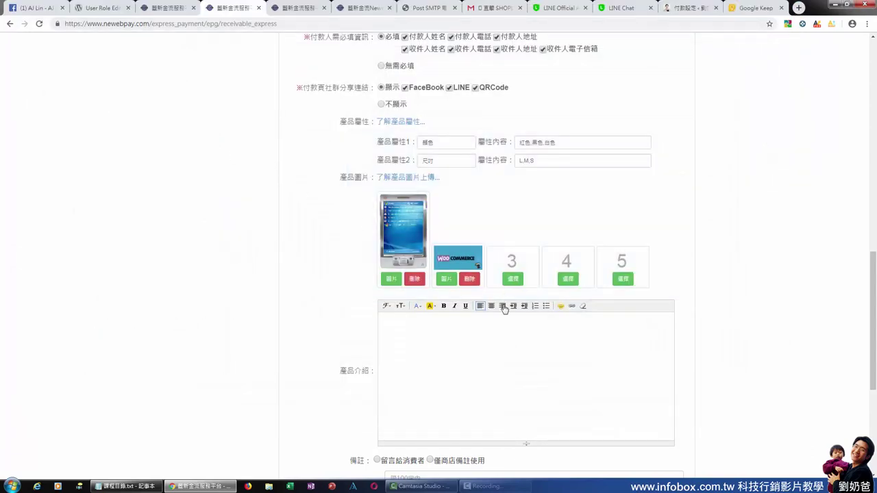
# Fill the product description with repeated pasted 產品介紹： text.
pyautogui.click(425, 357)
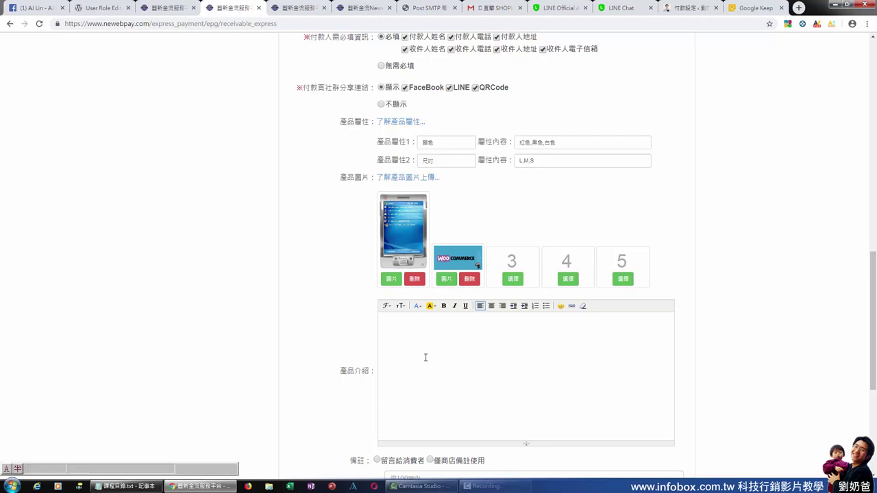
pyautogui.moveTo(342, 371); pyautogui.dragTo(376, 371)
pyautogui.hotkey('ctrl', 'c')
pyautogui.click(407, 339)
pyautogui.hotkey('ctrl', 'v')
pyautogui.hotkey('ctrl', 'v')
pyautogui.hotkey('ctrl', 'v')
pyautogui.hotkey('ctrl', 'v')
pyautogui.hotkey('ctrl', 'v')
pyautogui.hotkey('ctrl', 'v')
pyautogui.hotkey('ctrl', 'v')
pyautogui.hotkey('ctrl', 'v')
pyautogui.hotkey('ctrl', 'v')
pyautogui.hotkey('ctrl', 'v')
pyautogui.hotkey('ctrl', 'v')
pyautogui.hotkey('ctrl', 'v')
pyautogui.hotkey('ctrl', 'v')
pyautogui.hotkey('ctrl', 'v')
pyautogui.hotkey('ctrl', 'v')
pyautogui.hotkey('ctrl', 'v')
pyautogui.hotkey('ctrl', 'v')
pyautogui.hotkey('ctrl', 'v')
pyautogui.hotkey('ctrl', 'v')
pyautogui.hotkey('ctrl', 'v')
pyautogui.hotkey('ctrl', 'v')
pyautogui.hotkey('ctrl', 'v')
pyautogui.hotkey('ctrl', 'v')
pyautogui.hotkey('ctrl', 'v')
pyautogui.hotkey('ctrl', 'v')
pyautogui.hotkey('ctrl', 'v')
pyautogui.hotkey('ctrl', 'v')
pyautogui.hotkey('ctrl', 'v')
pyautogui.hotkey('ctrl', 'v')
pyautogui.hotkey('ctrl', 'v')
pyautogui.hotkey('ctrl', 'v')
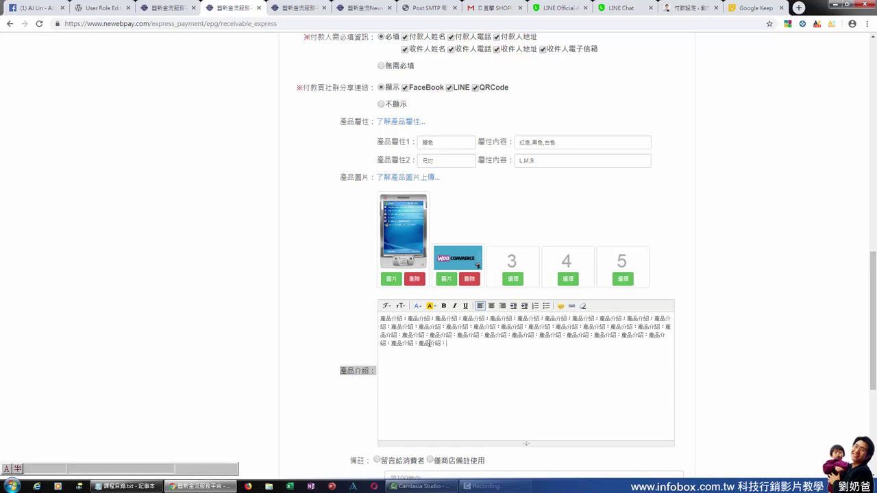
# Bold 產品介紹 on line two, highlight lines two–three red, and colour line four's end red.
pyautogui.doubleClick(424, 331)
pyautogui.click(443, 305)
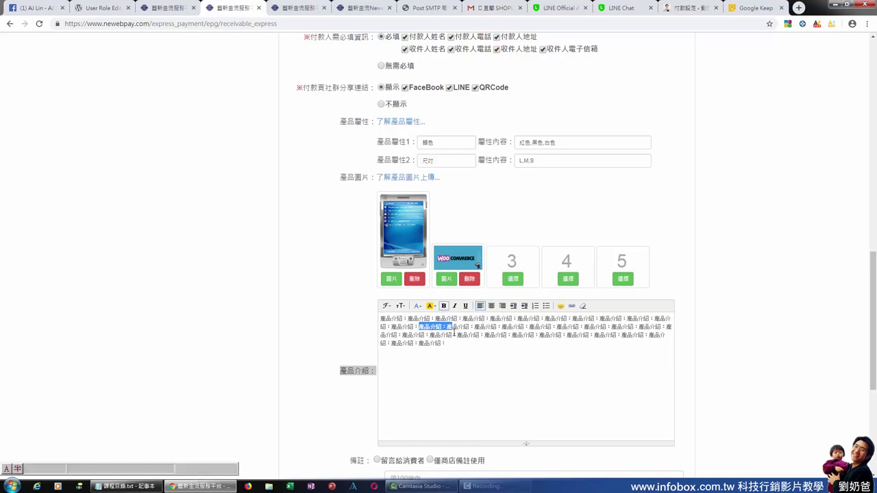
pyautogui.moveTo(501, 327); pyautogui.dragTo(425, 335)
pyautogui.click(430, 305)
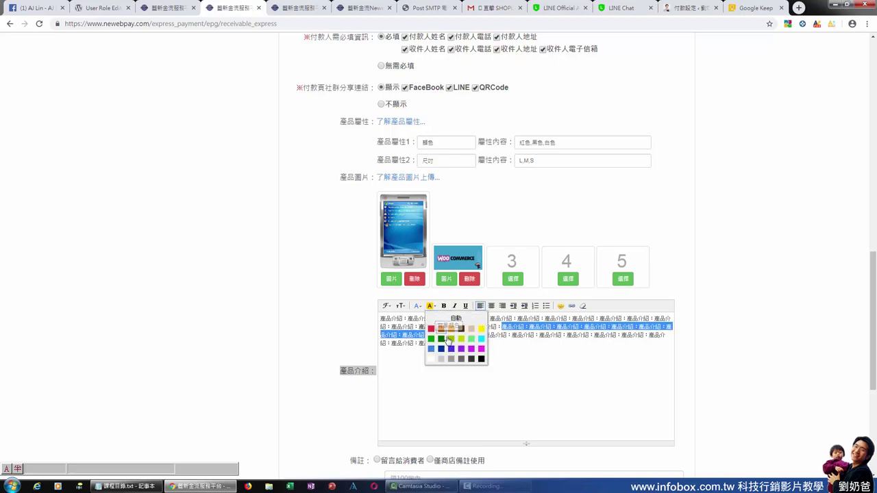
pyautogui.click(431, 330)
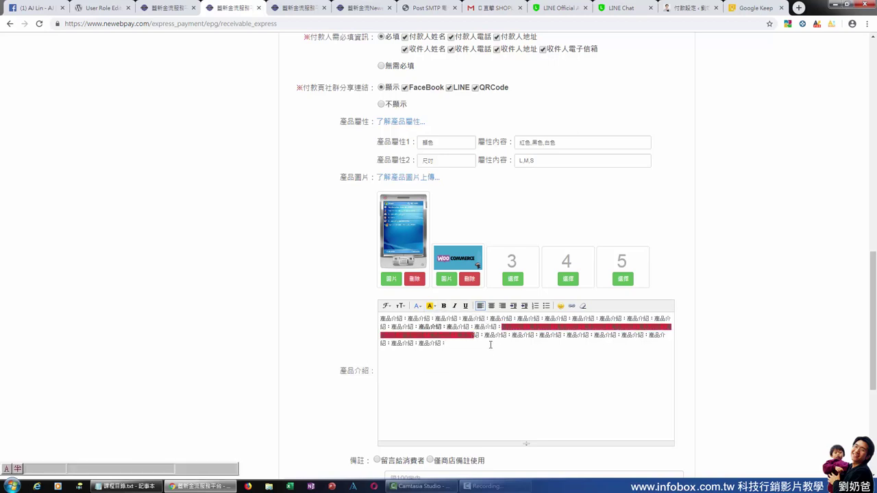
pyautogui.moveTo(444, 346); pyautogui.dragTo(408, 343)
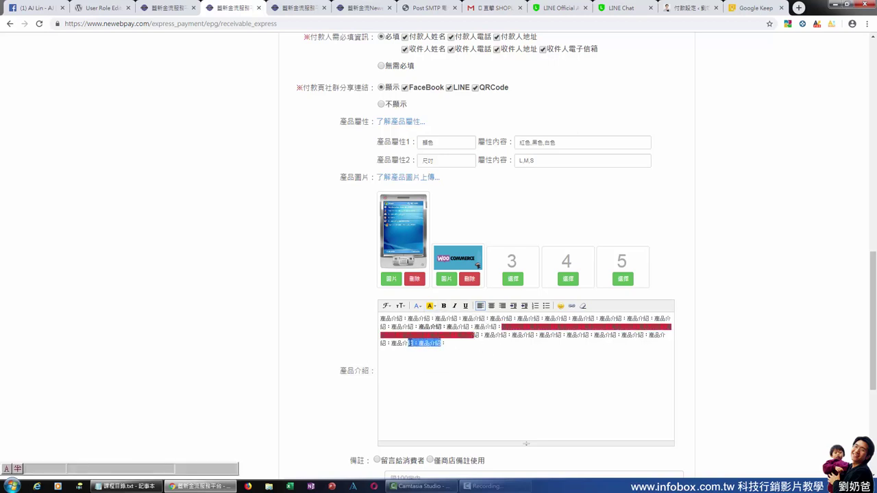
pyautogui.click(417, 306)
pyautogui.click(419, 330)
# Add a new line, enlarge the 產品介紹： phrase to 18px, and remove the bold on line two.
pyautogui.press('Return')
pyautogui.moveTo(424, 344); pyautogui.dragTo(392, 345)
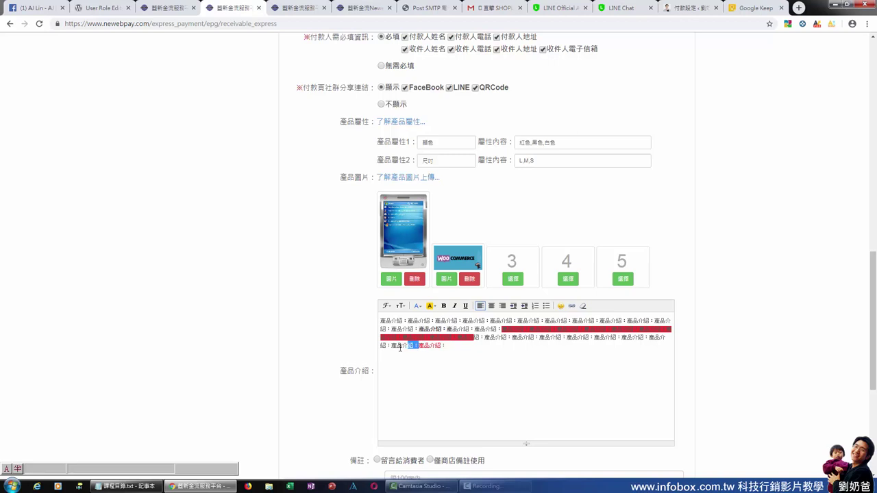
pyautogui.click(400, 306)
pyautogui.click(421, 374)
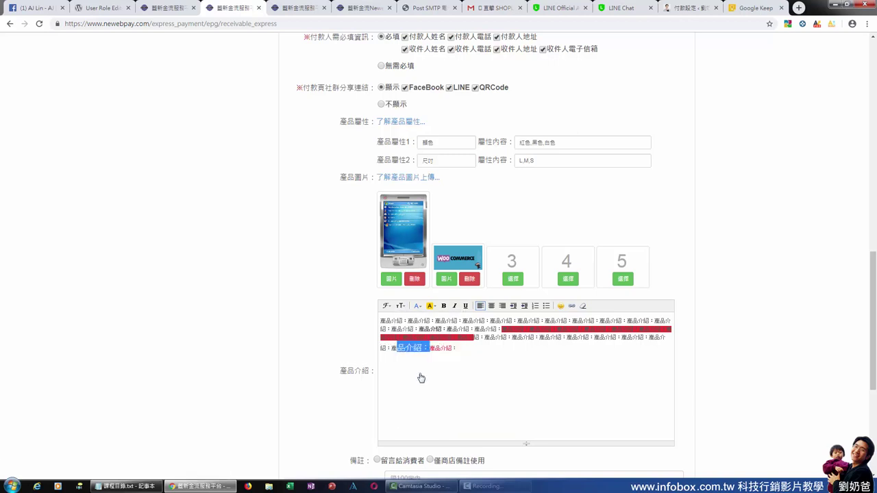
pyautogui.click(467, 352)
pyautogui.moveTo(442, 329); pyautogui.dragTo(420, 329)
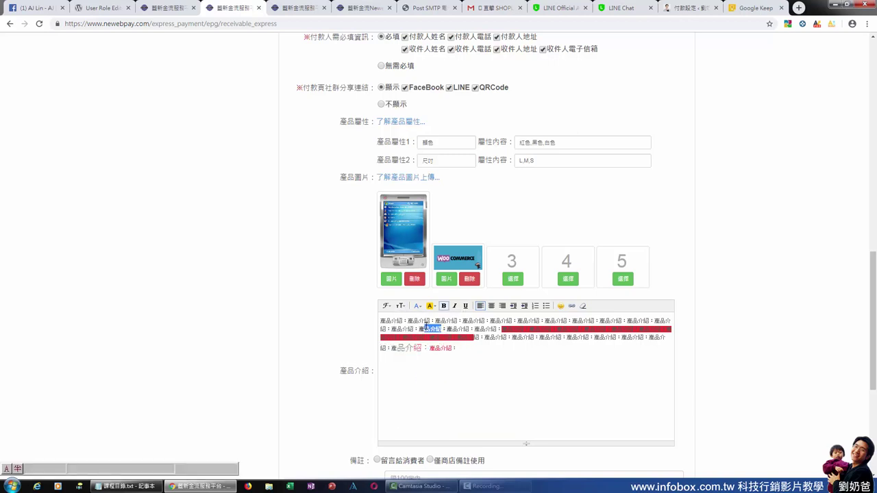
pyautogui.click(443, 306)
# Set the remark option to 留言給消費者 so the buyer sees it.
pyautogui.scroll(-2, 472, 368)
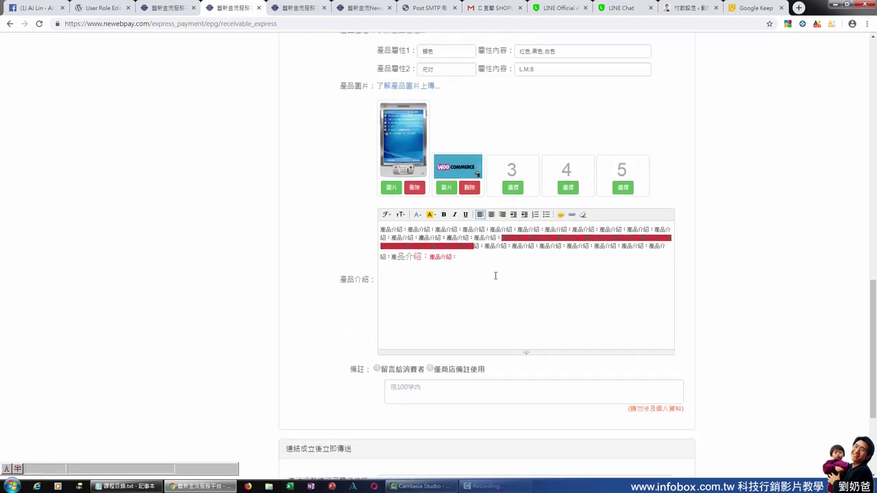
pyautogui.scroll(-2, 483, 275)
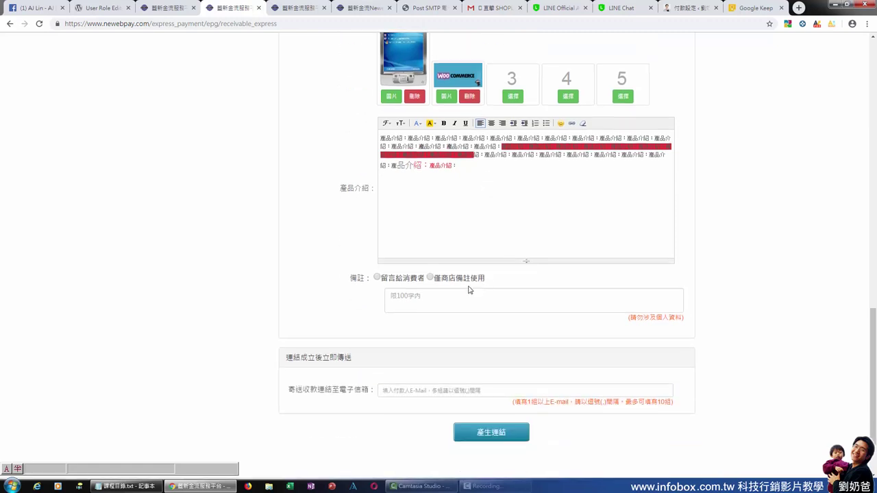
pyautogui.click(378, 278)
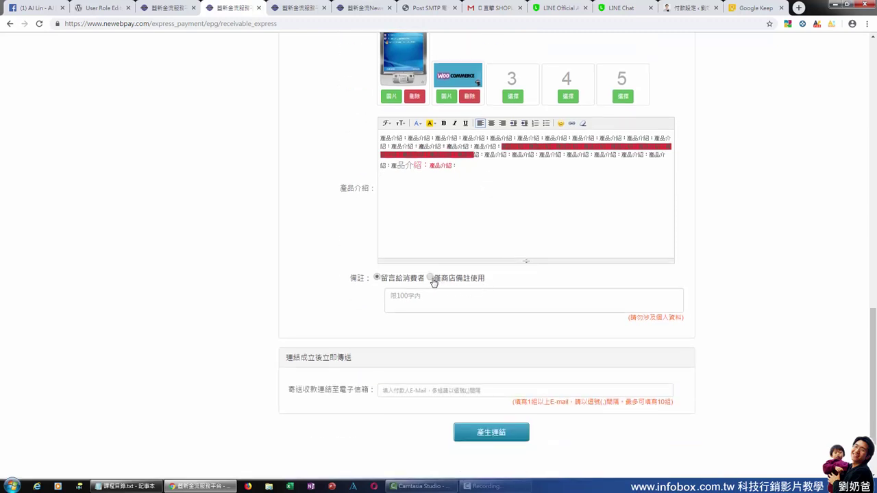
pyautogui.click(430, 278)
pyautogui.click(378, 278)
# Paste the copied 留言給消費者 label repeatedly into the 備註 box.
pyautogui.click(431, 302)
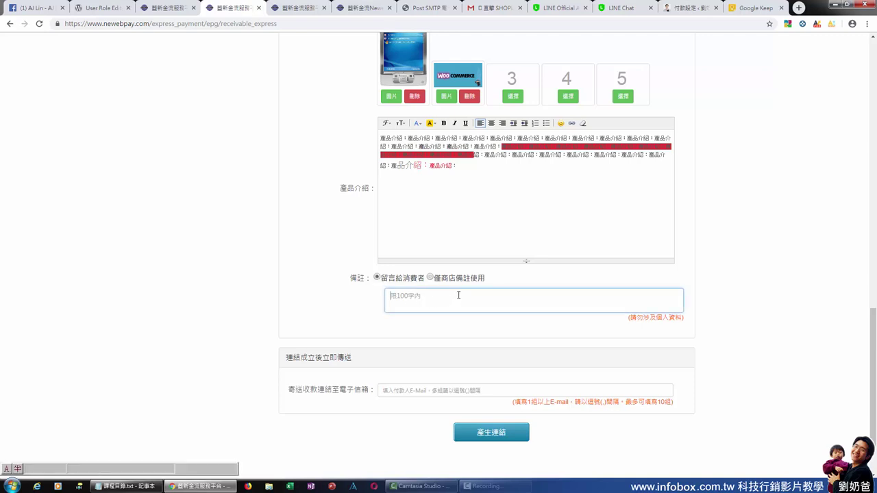
pyautogui.moveTo(425, 278); pyautogui.dragTo(381, 280)
pyautogui.hotkey('ctrl', 'c')
pyautogui.click(406, 298)
pyautogui.hotkey('ctrl', 'v')
pyautogui.hotkey('ctrl', 'v')
pyautogui.hotkey('ctrl', 'v')
pyautogui.hotkey('ctrl', 'v')
pyautogui.hotkey('ctrl', 'v')
pyautogui.hotkey('ctrl', 'v')
pyautogui.hotkey('ctrl', 'v')
pyautogui.hotkey('ctrl', 'v')
pyautogui.hotkey('ctrl', 'v')
pyautogui.hotkey('ctrl', 'v')
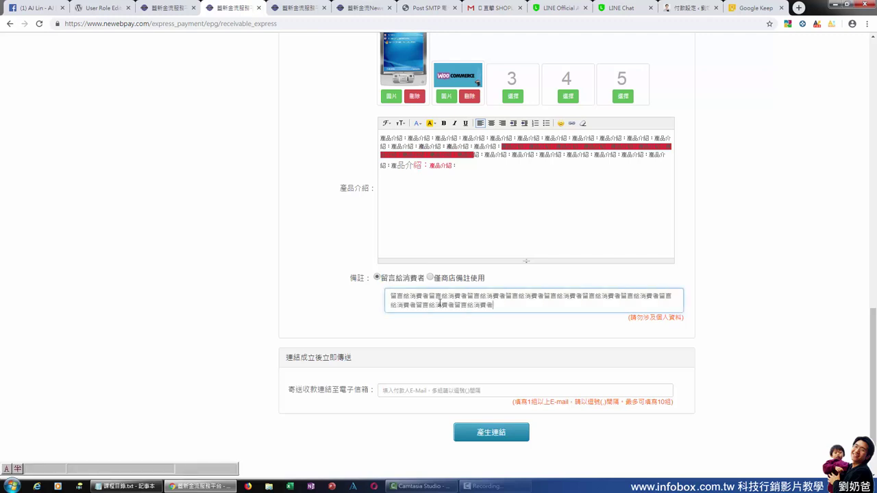
pyautogui.scroll(-2, 404, 308)
pyautogui.click(389, 313)
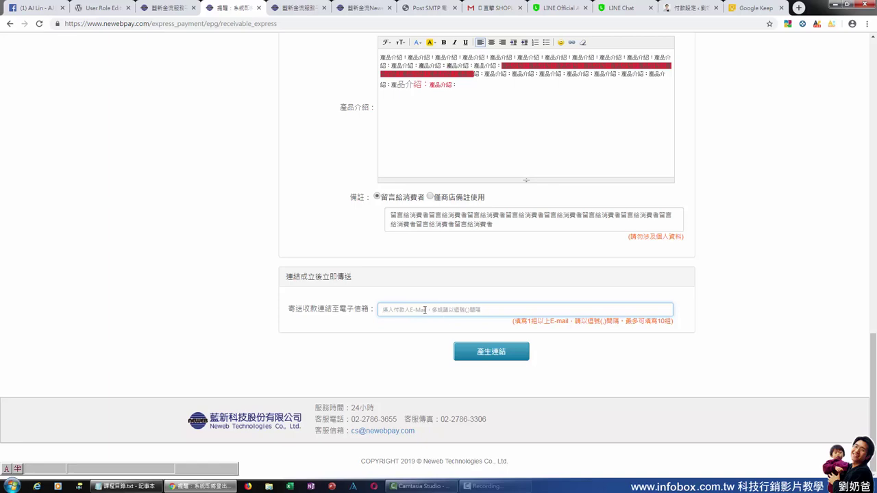
# Attempt 產生連結 and acknowledge the expired-login alert, landing on the login page.
pyautogui.scroll(2, 625, 323)
pyautogui.scroll(3, 623, 322)
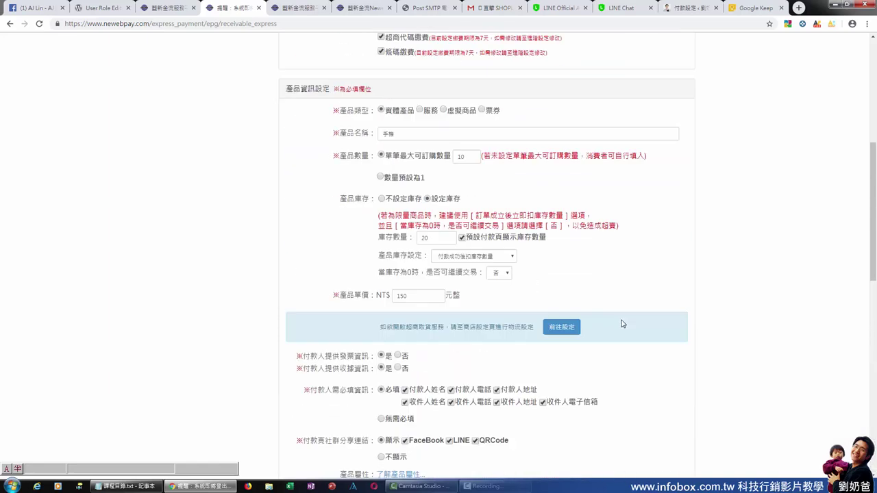
pyautogui.scroll(4, 620, 324)
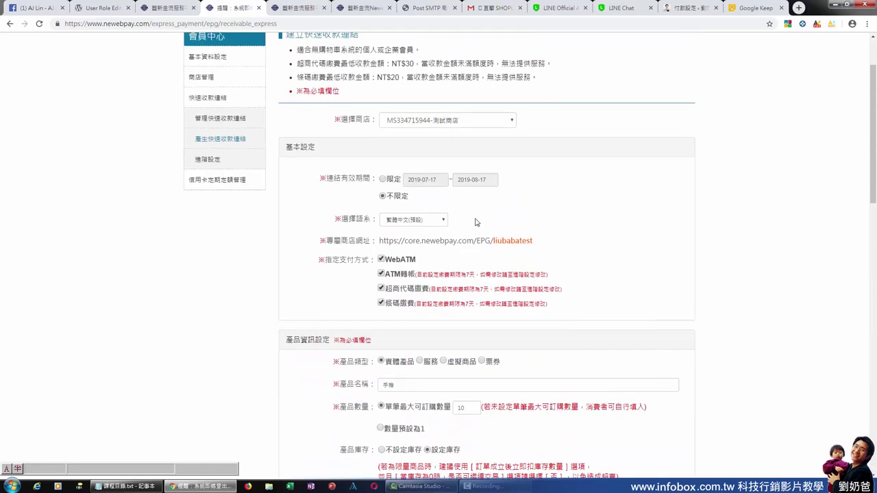
pyautogui.scroll(-12, 449, 242)
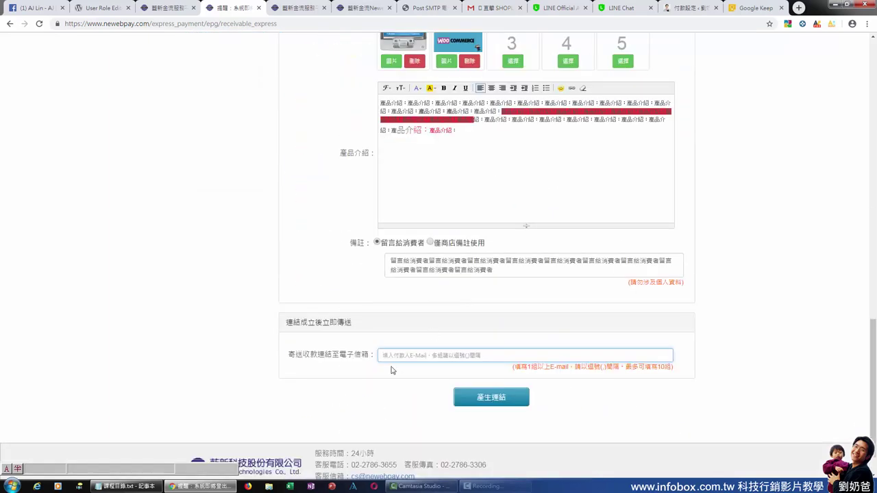
pyautogui.click(488, 398)
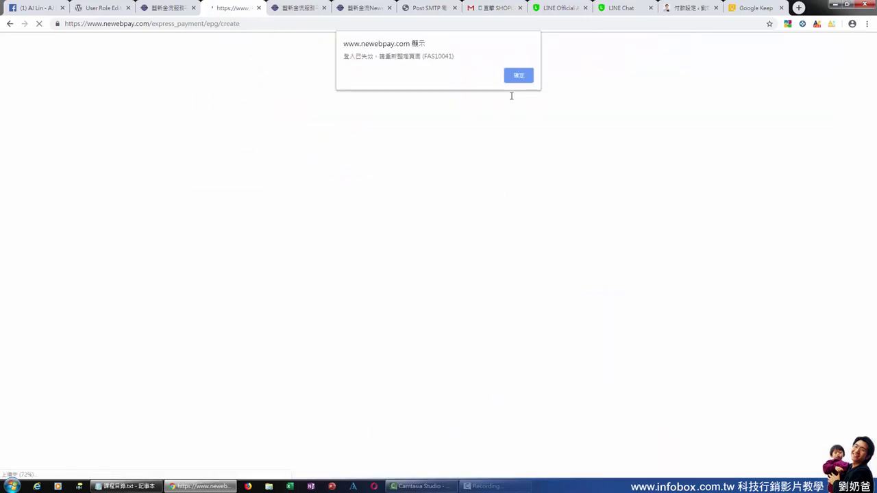
pyautogui.click(521, 76)
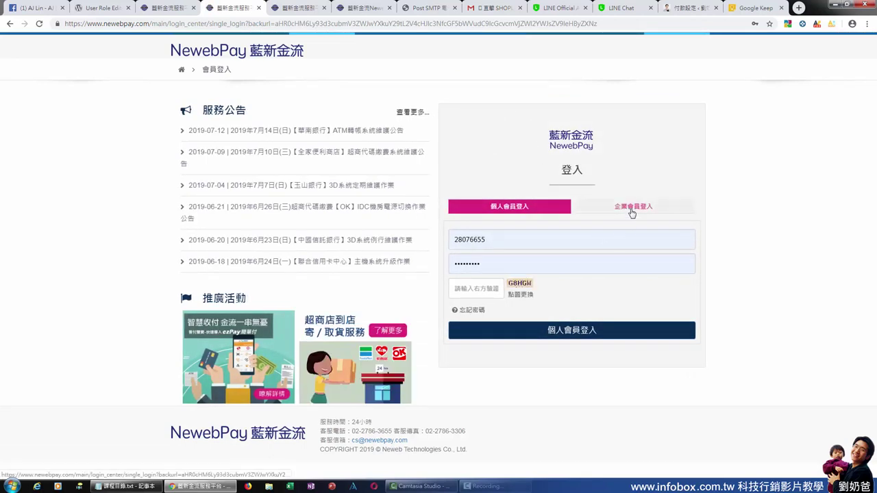
# Sign in through the 企業會員登入 form with the administrator account and verification code.
pyautogui.click(632, 213)
pyautogui.click(487, 264)
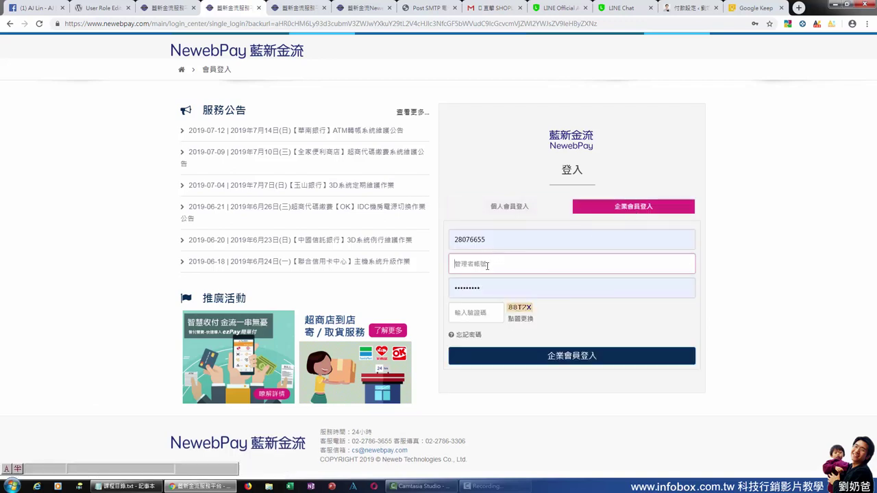
pyautogui.write('liu')
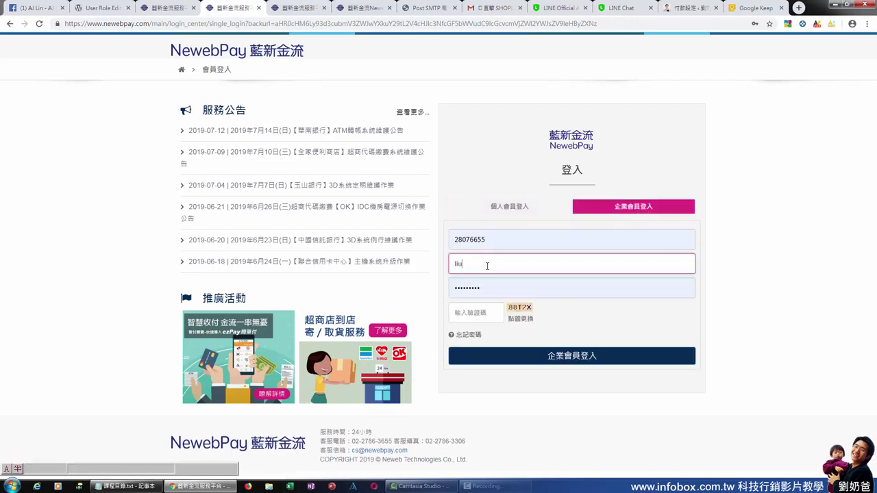
pyautogui.press('Tab')
pyautogui.press('Tab')
pyautogui.write('88')
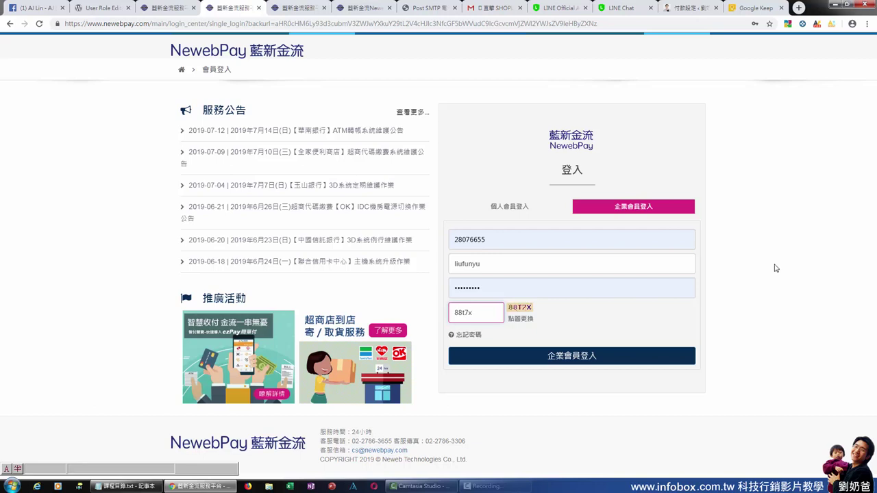
pyautogui.click(579, 362)
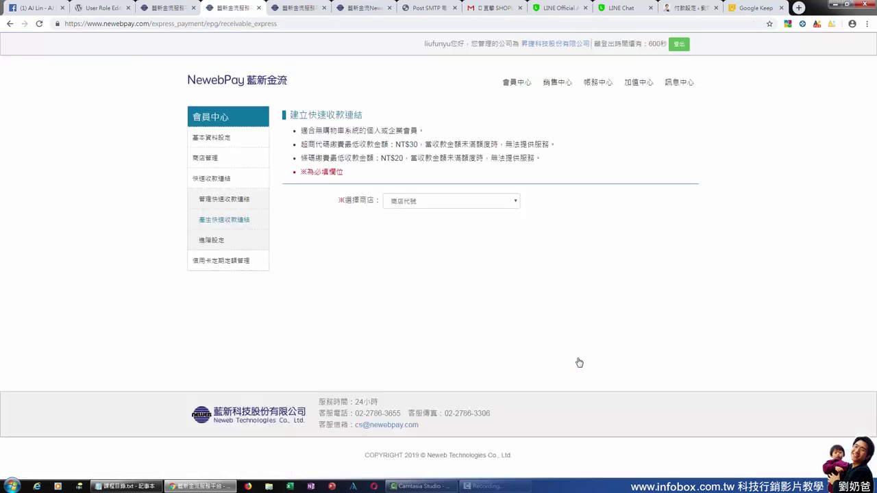
# Choose the store and set a physical product 手機 with a maximum of 10 per order.
pyautogui.click(472, 202)
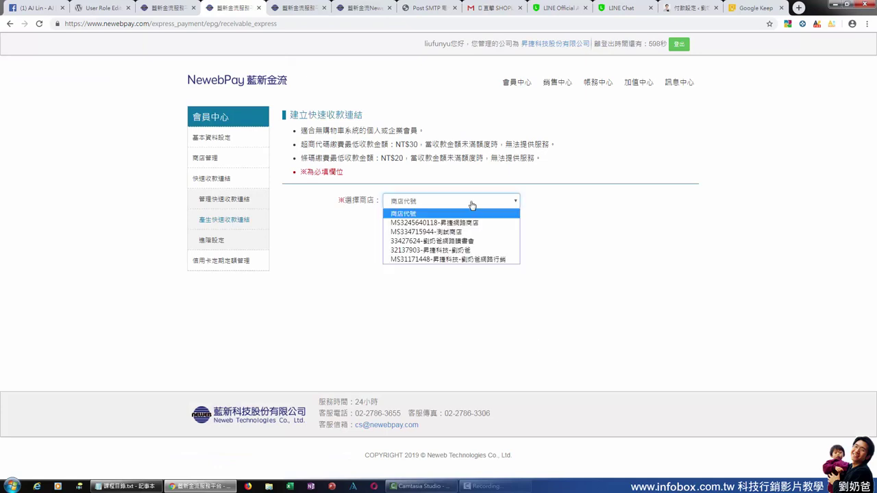
pyautogui.click(430, 251)
pyautogui.scroll(-5, 402, 201)
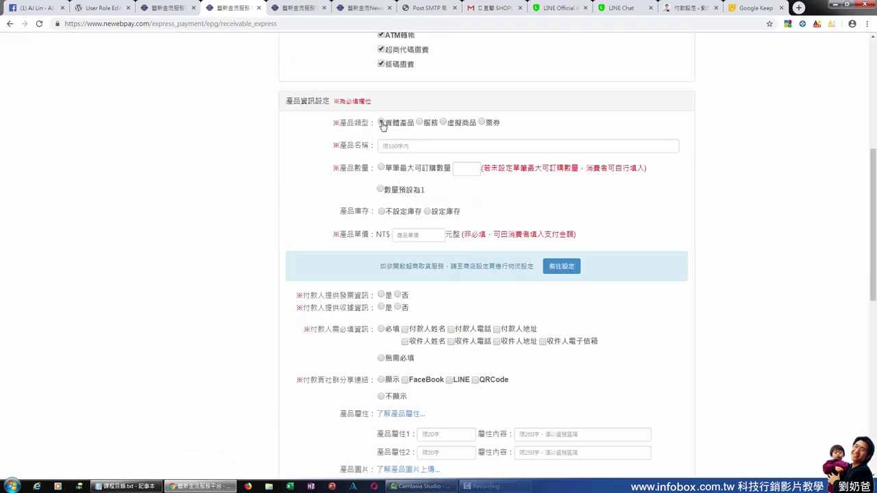
pyautogui.click(404, 146)
pyautogui.write('hj')
pyautogui.press('space')
pyautogui.click(382, 168)
pyautogui.click(466, 168)
pyautogui.write('10')
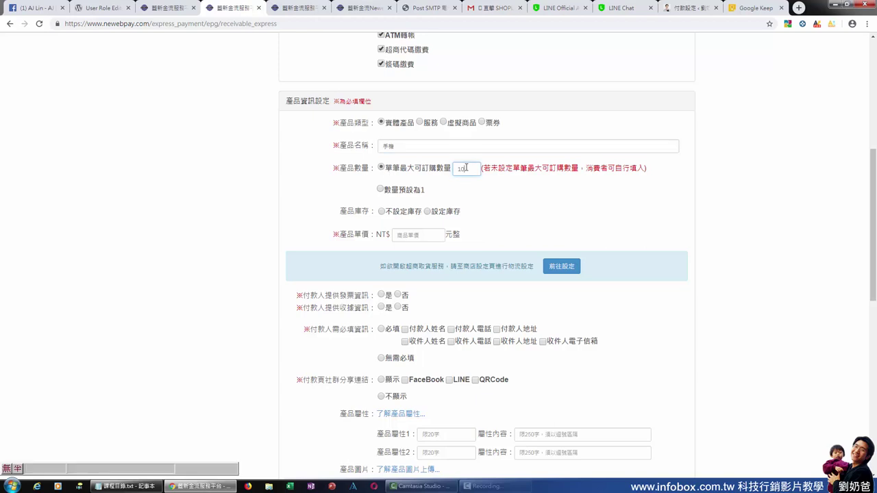
# Track stock at 20 units, pick the stock deduction timing, and set the price to 150.
pyautogui.click(427, 212)
pyautogui.click(435, 251)
pyautogui.write('20')
pyautogui.click(472, 268)
pyautogui.click(473, 293)
pyautogui.click(418, 307)
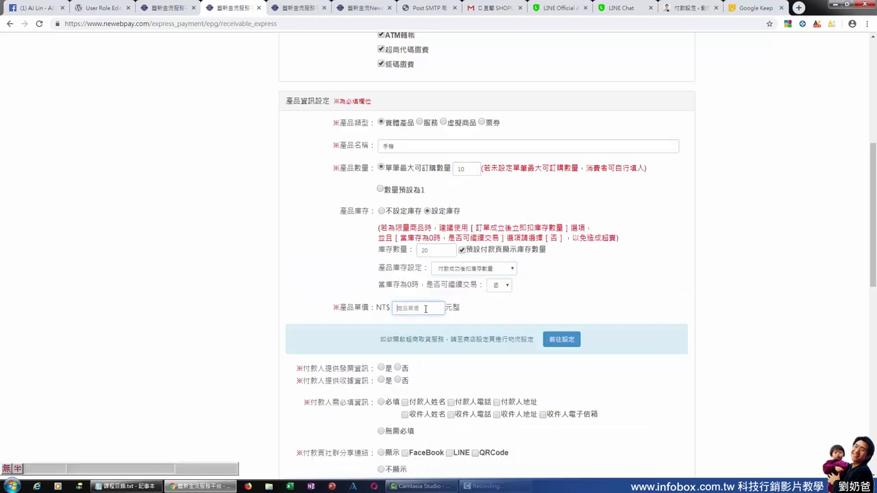
pyautogui.write('150')
# Require buyer invoice, receipt and recipient details, and show social sharing links.
pyautogui.scroll(-1, 406, 363)
pyautogui.click(381, 351)
pyautogui.scroll(-1, 381, 352)
pyautogui.click(381, 333)
pyautogui.click(381, 355)
pyautogui.scroll(-3, 381, 355)
pyautogui.click(381, 270)
# Add attributes 顏色 (紅,黑,白) and 呎吋 (LM).
pyautogui.click(446, 324)
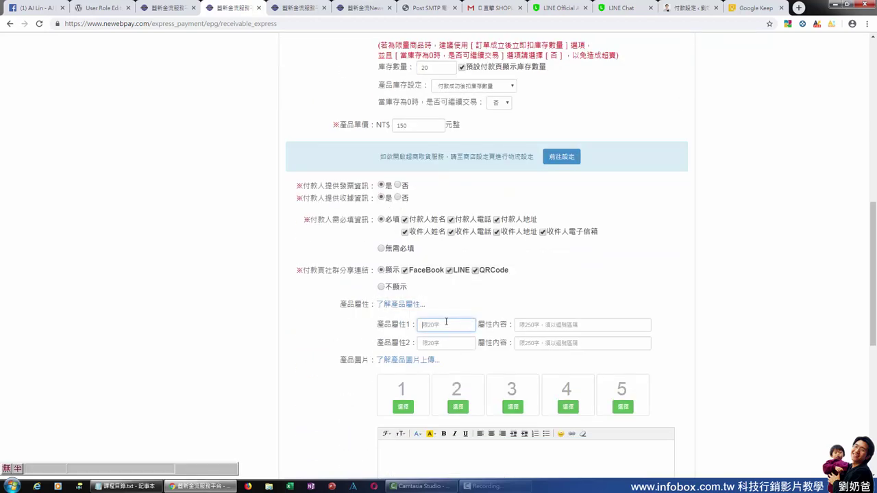
pyautogui.write('顏色')
pyautogui.press('Tab')
pyautogui.write('紅')
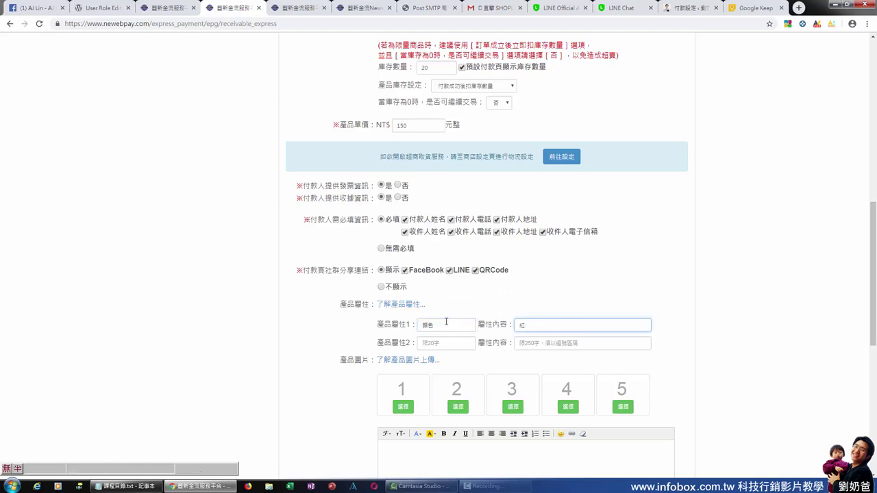
pyautogui.write(',黑,白')
pyautogui.click(443, 343)
pyautogui.write('呎吋')
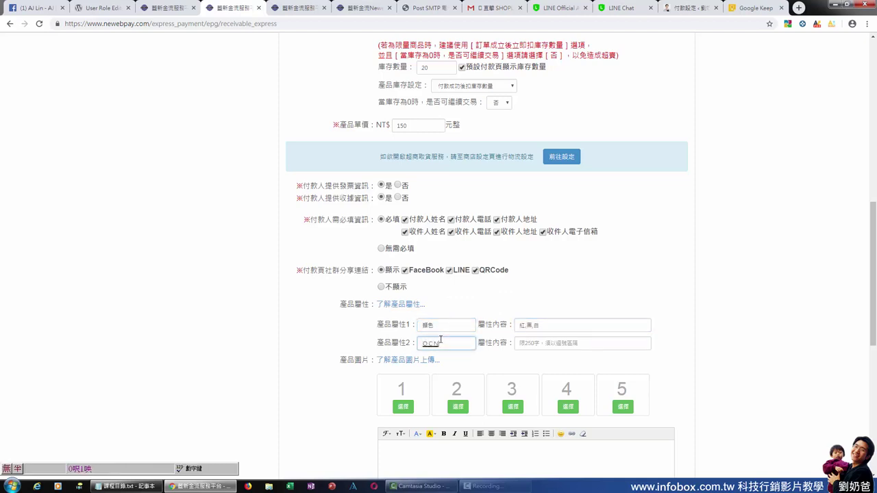
pyautogui.click(537, 342)
pyautogui.write('LM,S')
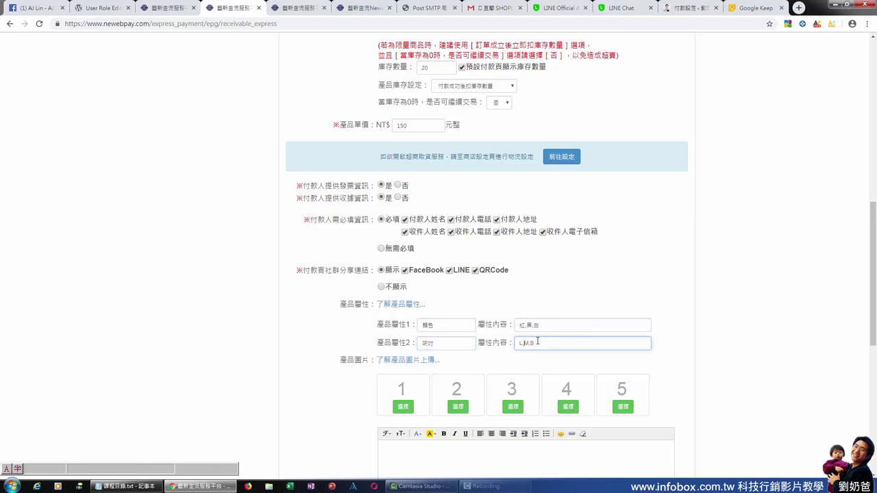
# Add a product photo and paste sample text into the description.
pyautogui.click(403, 406)
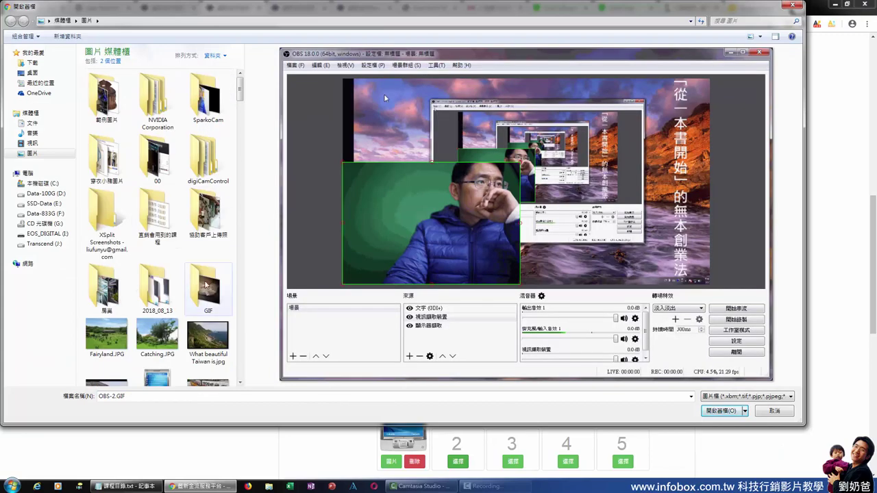
pyautogui.click(173, 327)
pyautogui.doubleClick(173, 327)
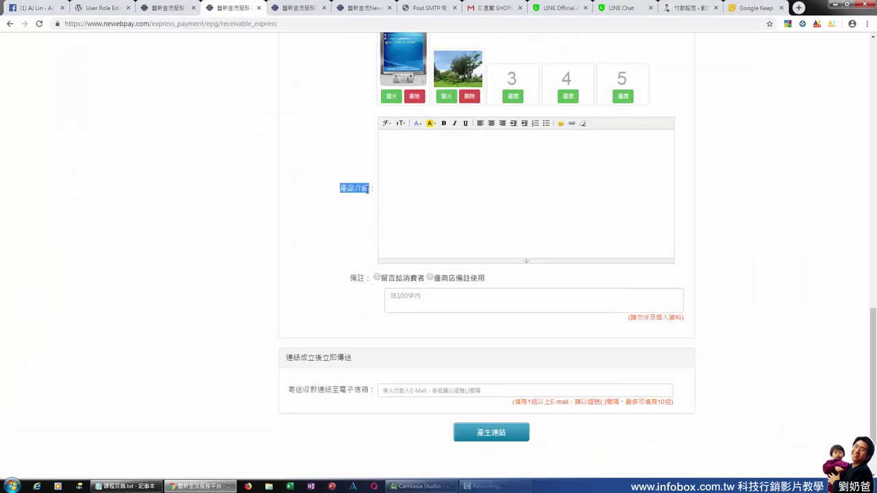
pyautogui.hotkey('ctrl', 'v')
pyautogui.hotkey('ctrl', 'v')
pyautogui.hotkey('ctrl', 'v')
pyautogui.hotkey('ctrl', 'v')
pyautogui.hotkey('ctrl', 'v')
pyautogui.hotkey('ctrl', 'v')
pyautogui.hotkey('ctrl', 'v')
pyautogui.hotkey('ctrl', 'v')
pyautogui.hotkey('ctrl', 'v')
pyautogui.hotkey('ctrl', 'v')
pyautogui.hotkey('ctrl', 'v')
pyautogui.hotkey('ctrl', 'v')
pyautogui.hotkey('ctrl', 'v')
pyautogui.hotkey('ctrl', 'v')
pyautogui.hotkey('ctrl', 'v')
pyautogui.hotkey('ctrl', 'v')
pyautogui.hotkey('ctrl', 'v')
# Paste 留言給消費者 into the buyer remark and generate the quick payment link.
pyautogui.moveTo(382, 278); pyautogui.dragTo(424, 278)
pyautogui.hotkey('ctrl', 'c')
pyautogui.click(422, 302)
pyautogui.hotkey('ctrl', 'v')
pyautogui.hotkey('ctrl', 'v')
pyautogui.hotkey('ctrl', 'v')
pyautogui.hotkey('ctrl', 'v')
pyautogui.hotkey('ctrl', 'v')
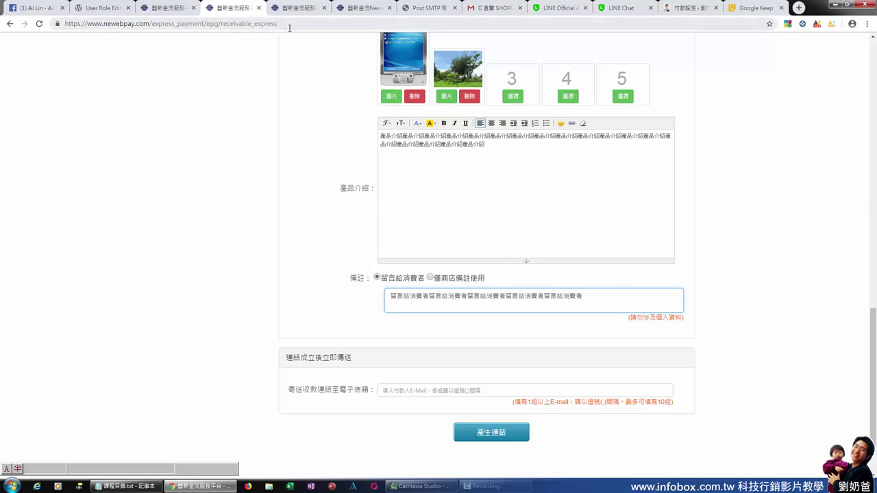
pyautogui.scroll(-2, 452, 247)
pyautogui.click(498, 359)
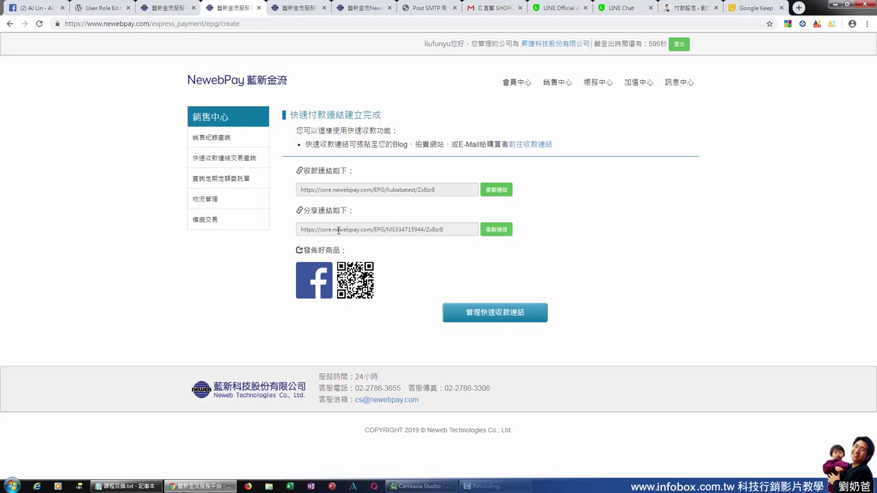
# Select the new 收款連結 URL and open its payment page via 前往收款連結.
pyautogui.moveTo(437, 190); pyautogui.dragTo(312, 181)
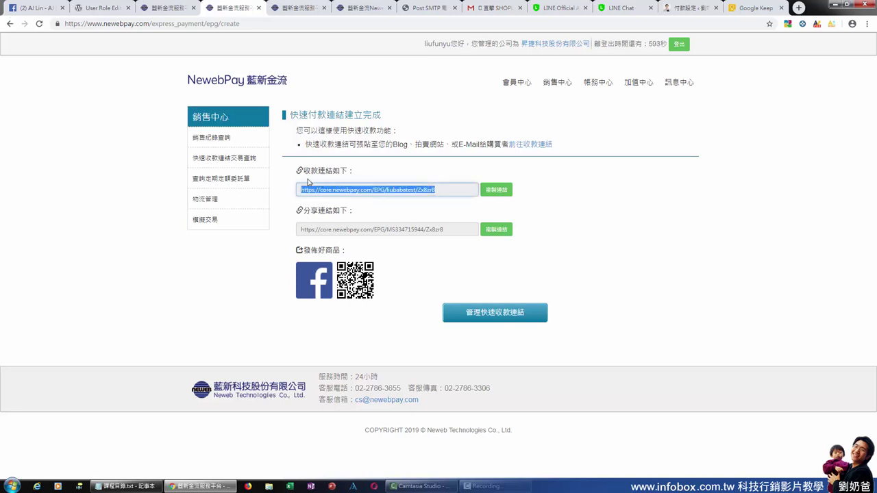
pyautogui.click(532, 146)
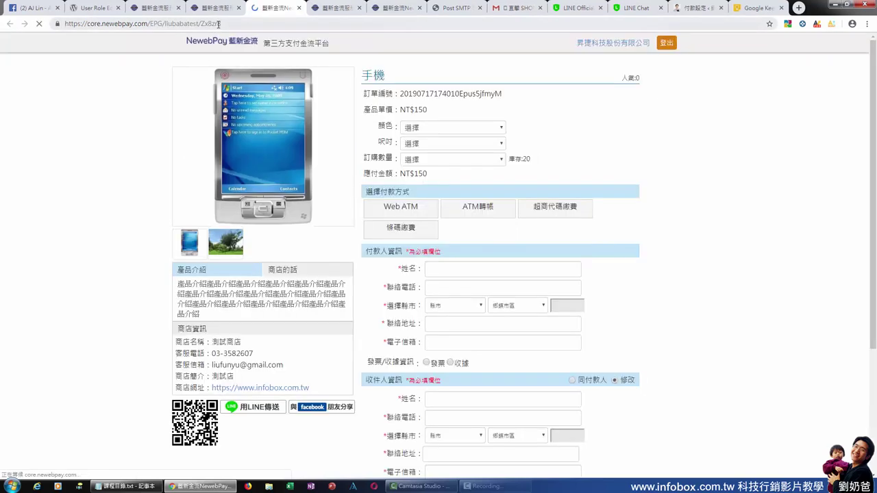
# Copy the payment page's web address and choose colour 紅 and size L.
pyautogui.moveTo(221, 23); pyautogui.dragTo(50, 24)
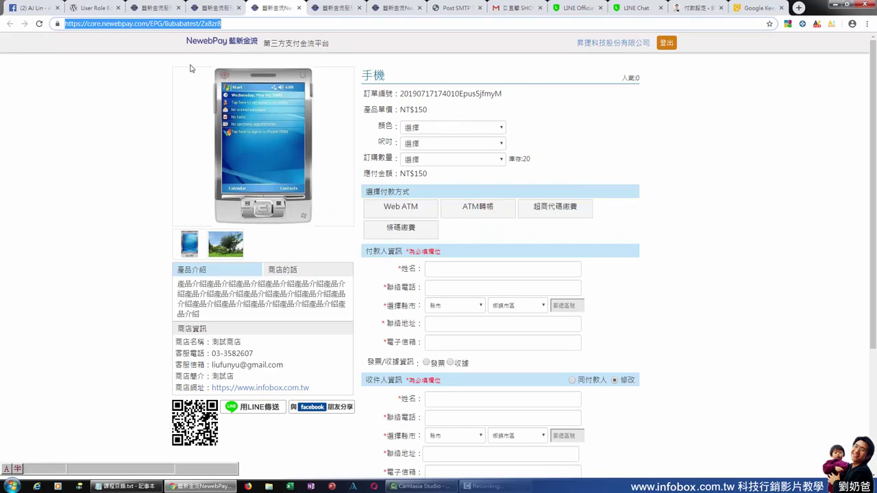
pyautogui.rightClick(194, 26)
pyautogui.click(212, 59)
pyautogui.click(489, 130)
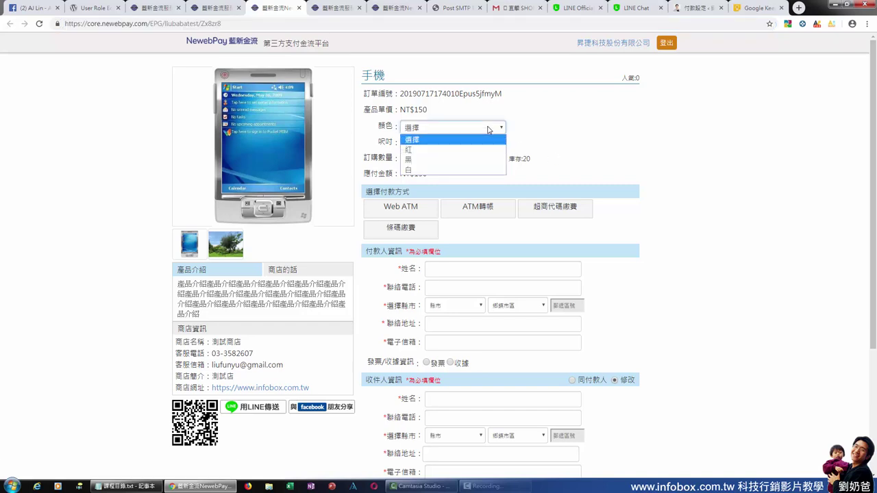
pyautogui.click(447, 149)
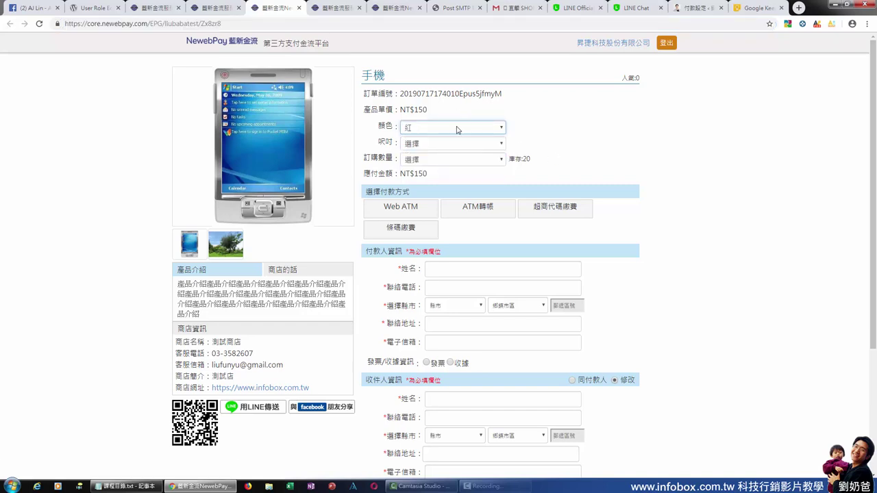
pyautogui.click(446, 147)
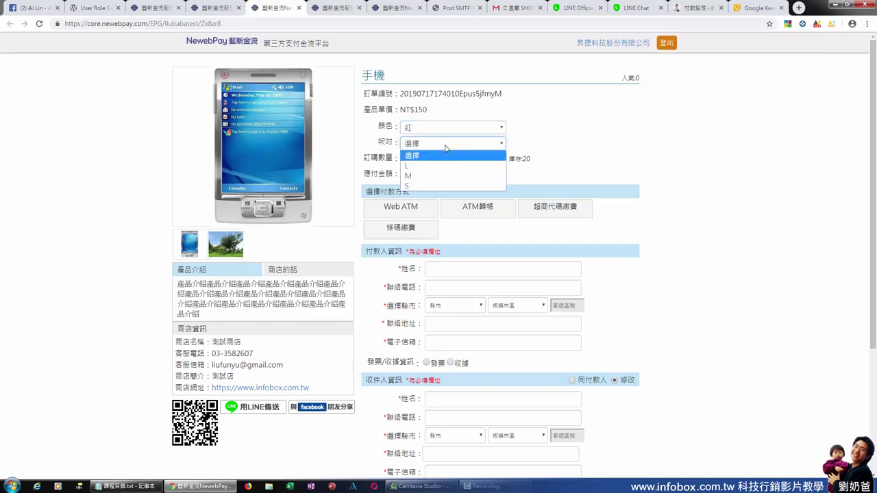
pyautogui.click(440, 169)
# Try quantities 2 (NT$300) and 1 (NT$150), then settle on quantity 3.
pyautogui.click(464, 163)
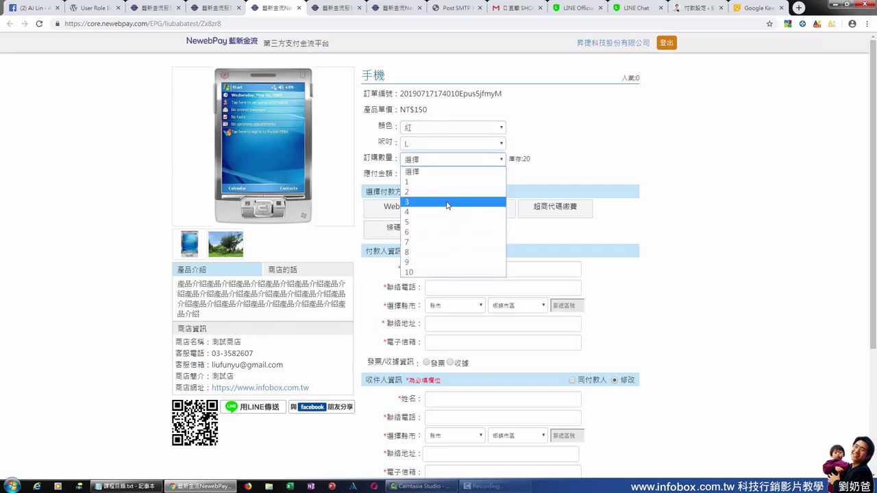
pyautogui.click(448, 192)
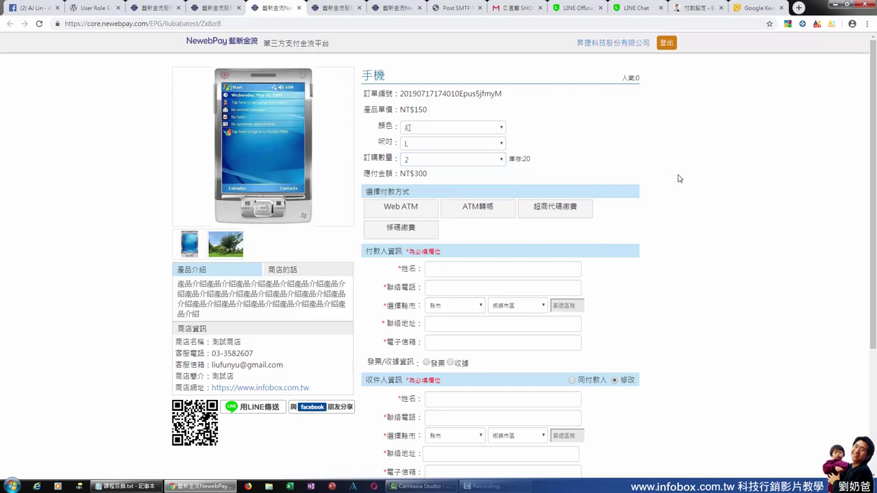
pyautogui.moveTo(439, 178); pyautogui.dragTo(433, 158)
pyautogui.click(436, 159)
pyautogui.click(438, 185)
pyautogui.moveTo(442, 180); pyautogui.dragTo(401, 174)
pyautogui.click(430, 163)
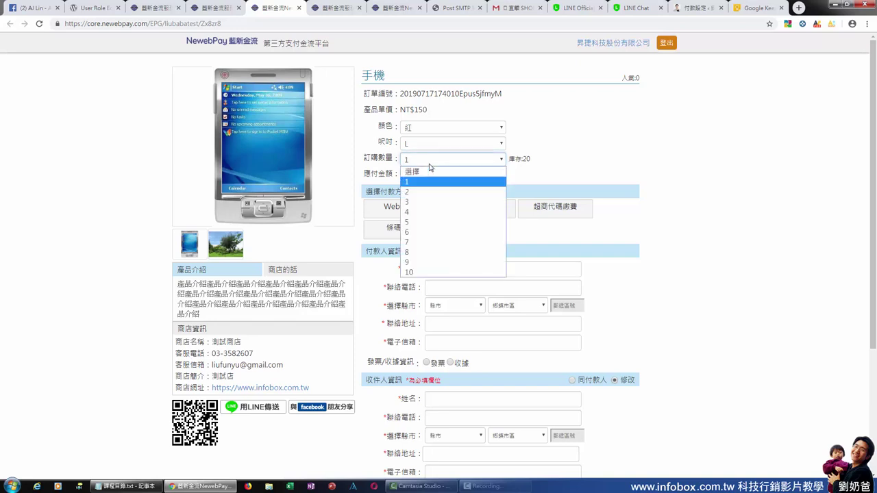
pyautogui.click(427, 203)
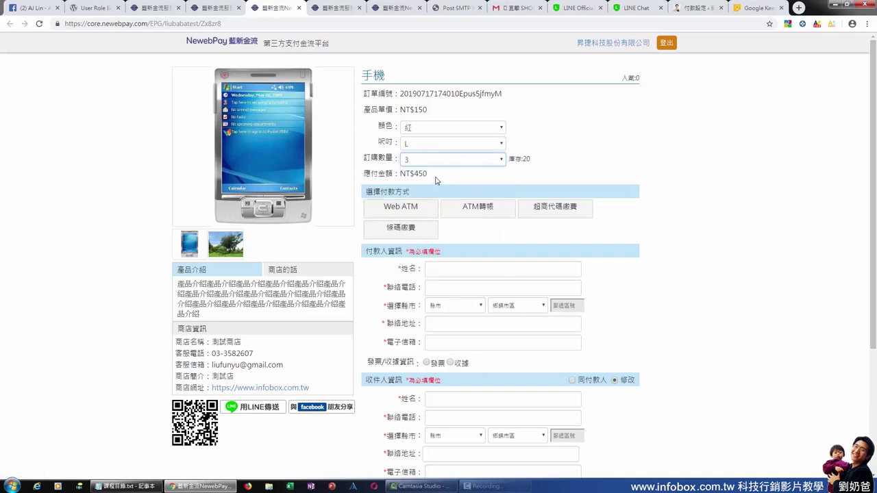
# Compare the Web ATM, ATM轉帳, convenience-store code and barcode payment options.
pyautogui.click(416, 213)
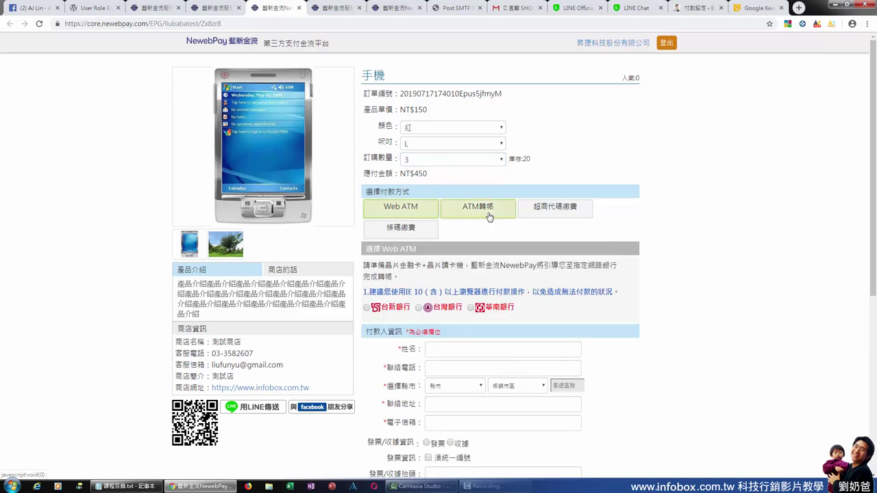
pyautogui.click(482, 213)
pyautogui.click(573, 211)
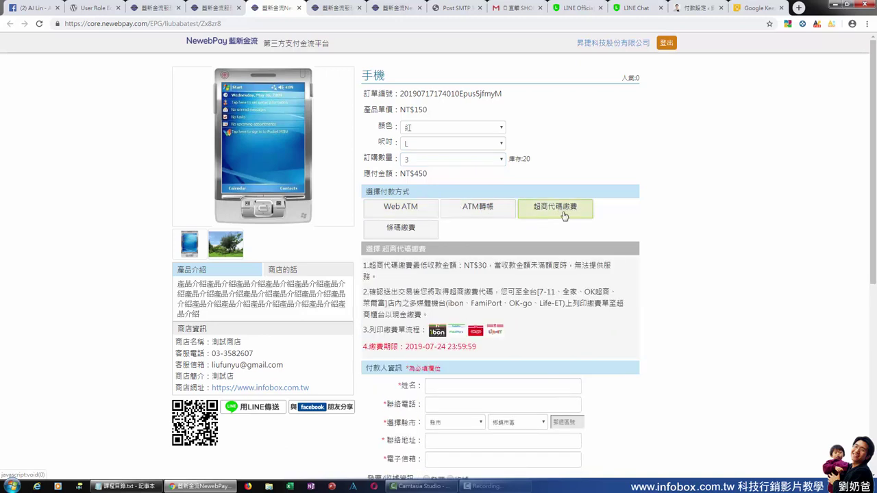
pyautogui.click(421, 231)
pyautogui.click(420, 212)
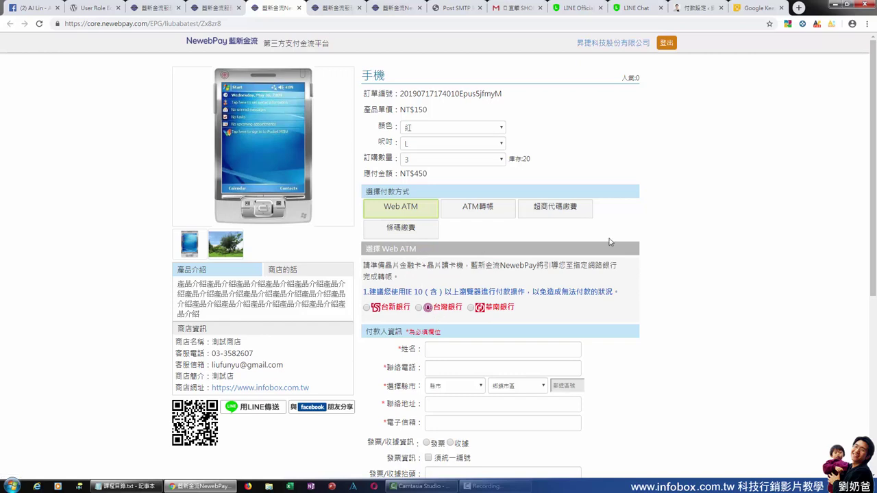
pyautogui.scroll(-1, 612, 240)
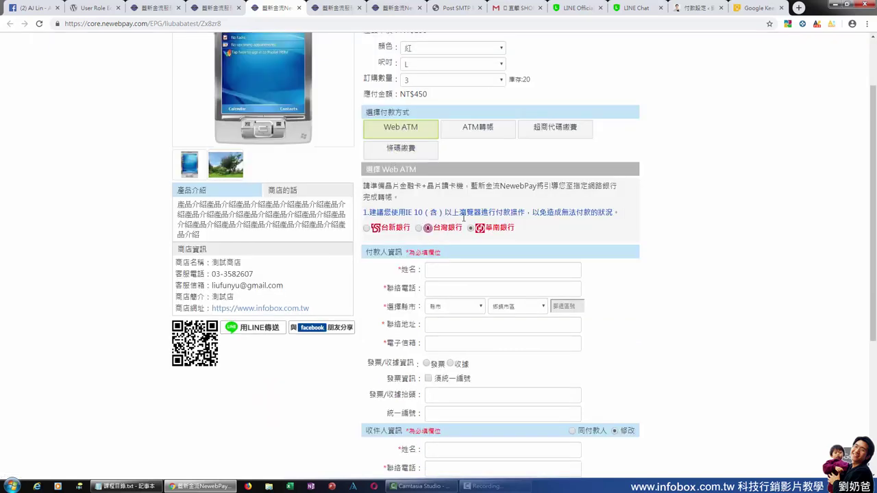
pyautogui.click(478, 130)
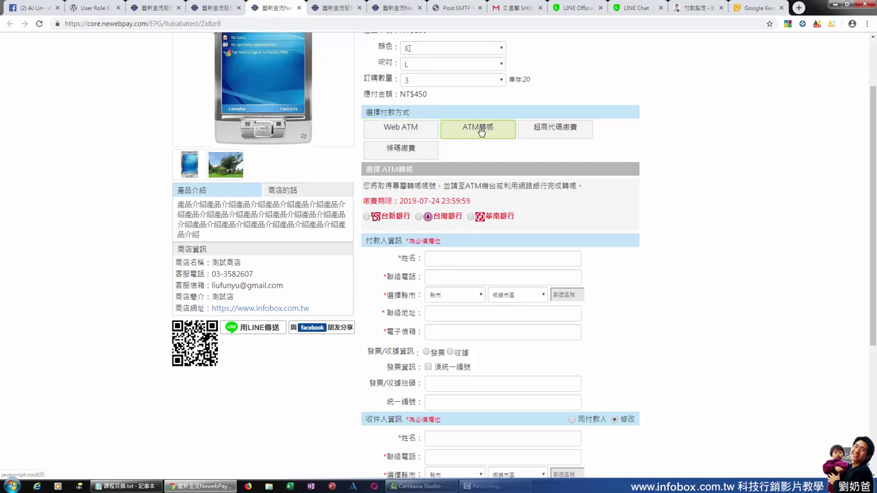
pyautogui.click(562, 133)
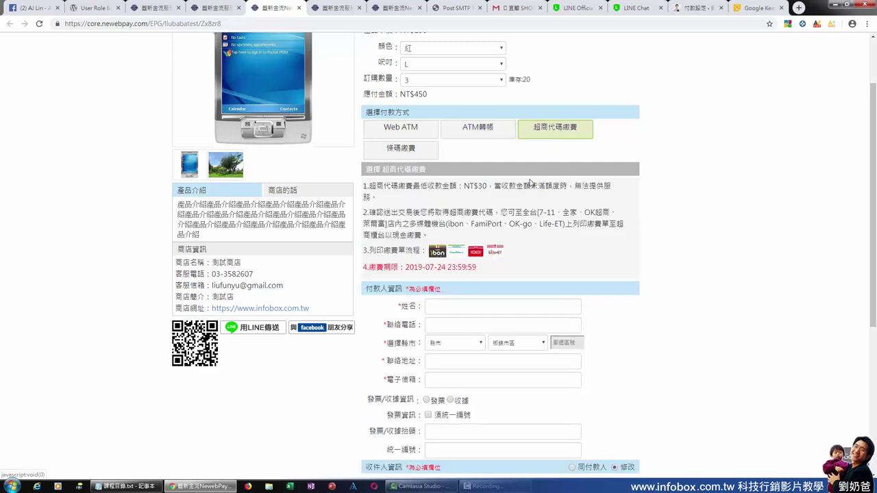
pyautogui.scroll(-1, 510, 218)
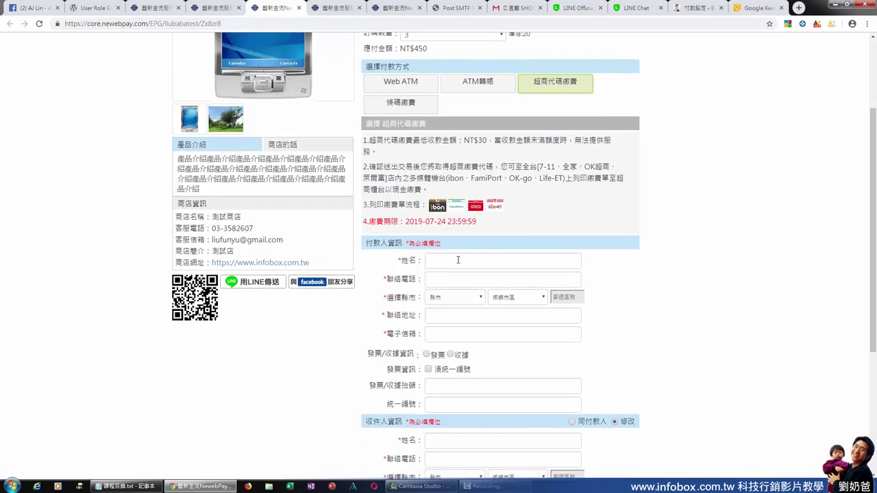
pyautogui.scroll(-3, 458, 261)
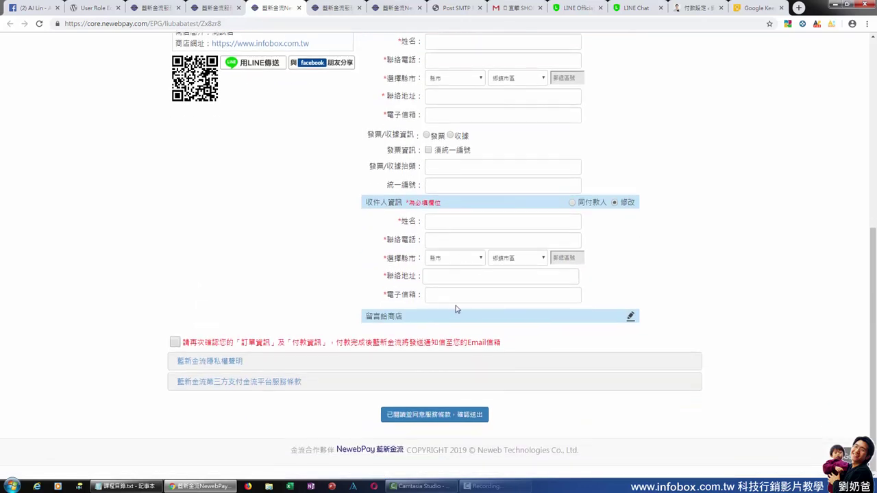
pyautogui.scroll(5, 519, 278)
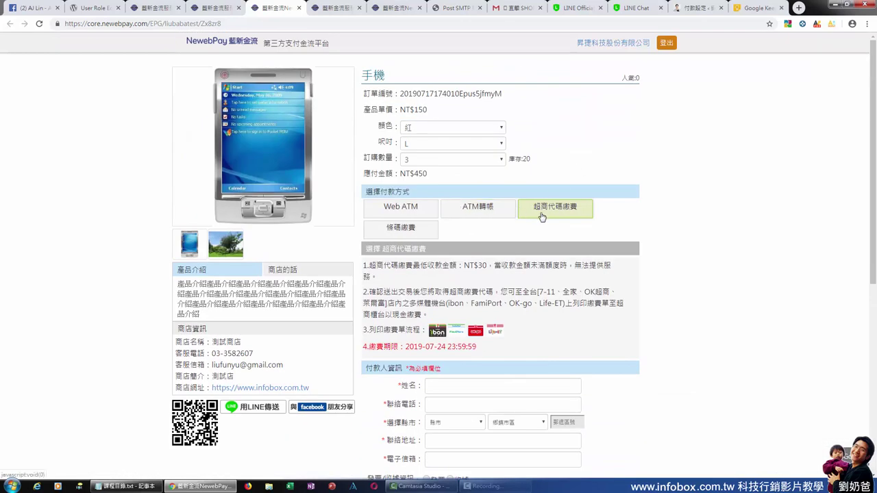
# Check the barcode option, then settle on Web ATM as the payment method.
pyautogui.click(401, 231)
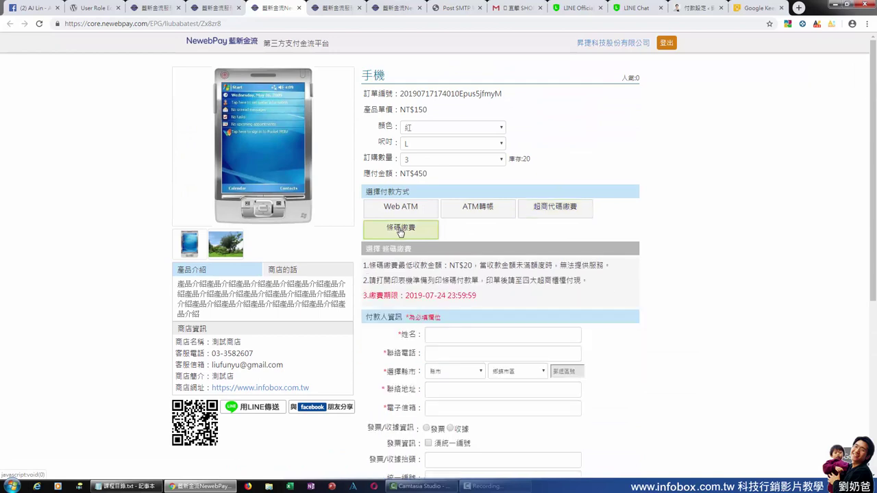
pyautogui.scroll(-1, 582, 299)
pyautogui.scroll(1, 572, 297)
pyautogui.scroll(-2, 494, 211)
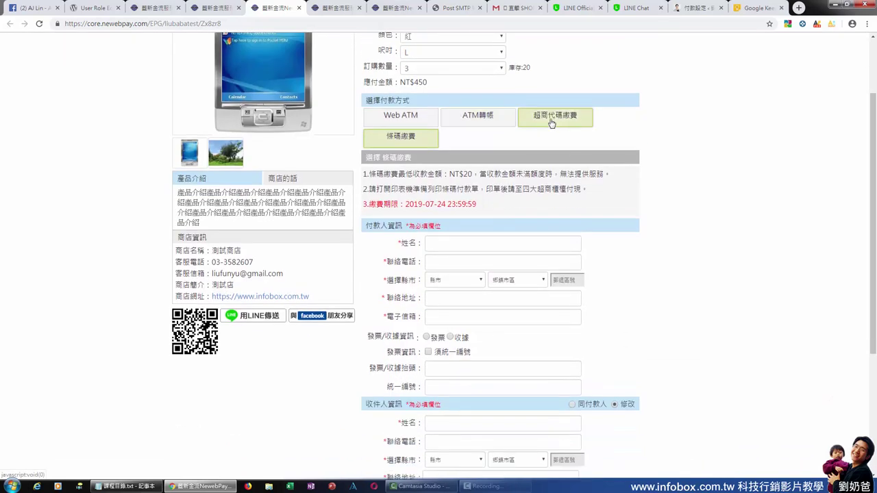
pyautogui.click(482, 118)
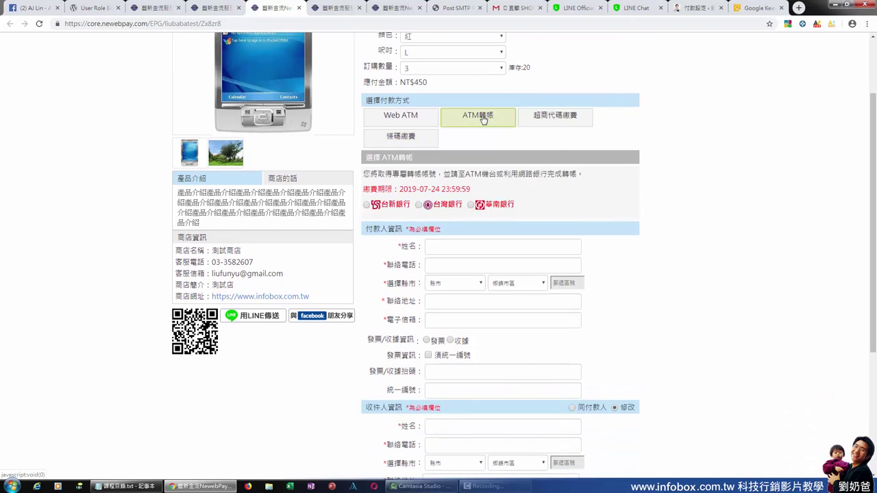
pyautogui.click(404, 122)
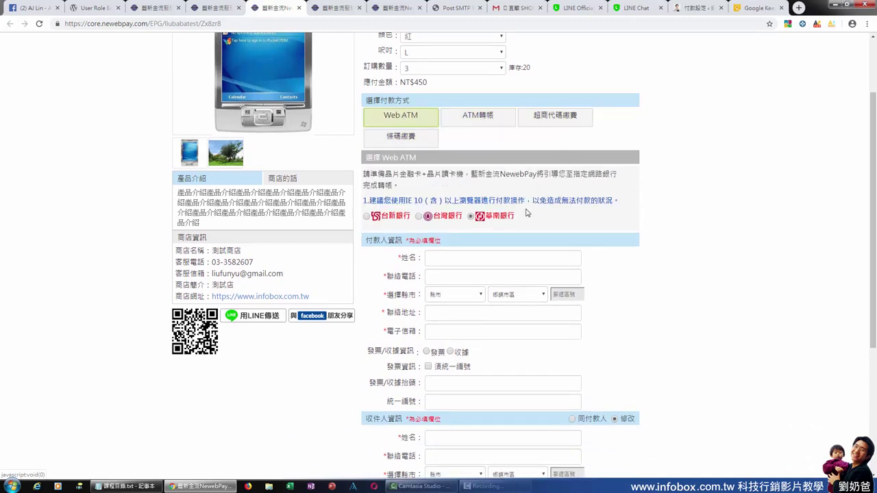
# Fill the payer's name, phone, address and e-mail from saved autofill details.
pyautogui.scroll(-1, 527, 218)
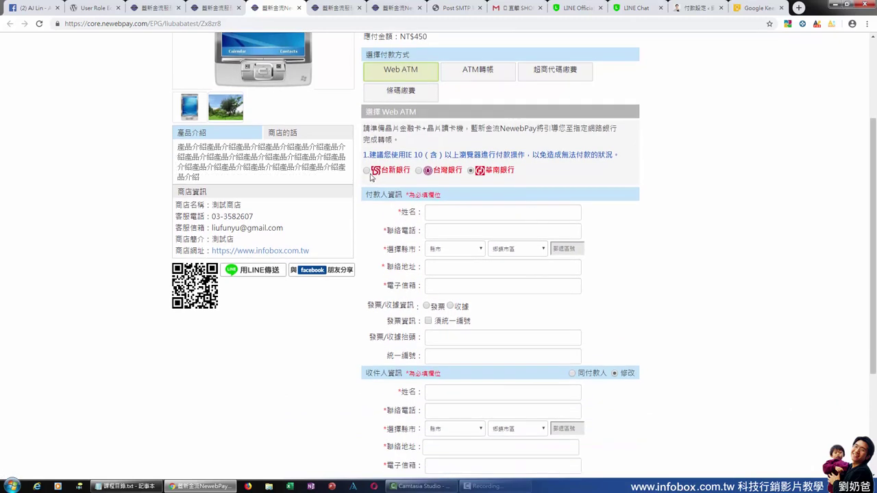
pyautogui.click(462, 220)
pyautogui.click(466, 233)
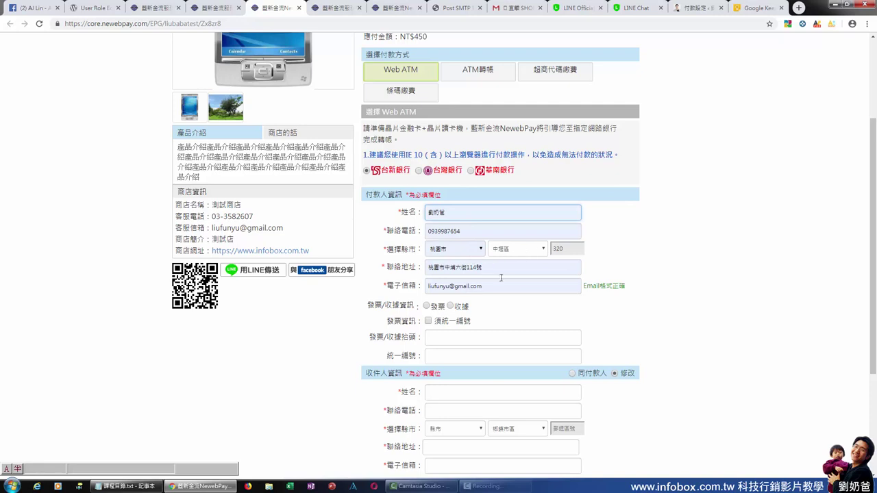
# Choose 發票 instead of a receipt and require a tax ID (須統一編號).
pyautogui.scroll(-3, 549, 310)
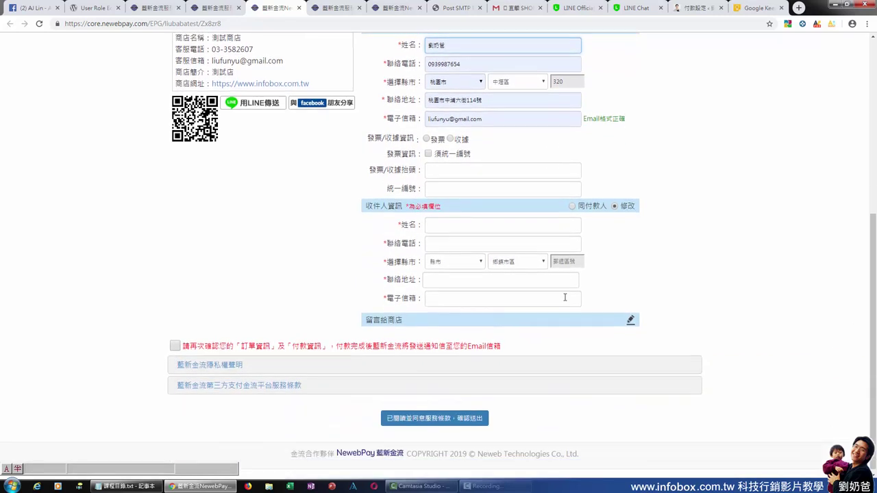
pyautogui.click(426, 137)
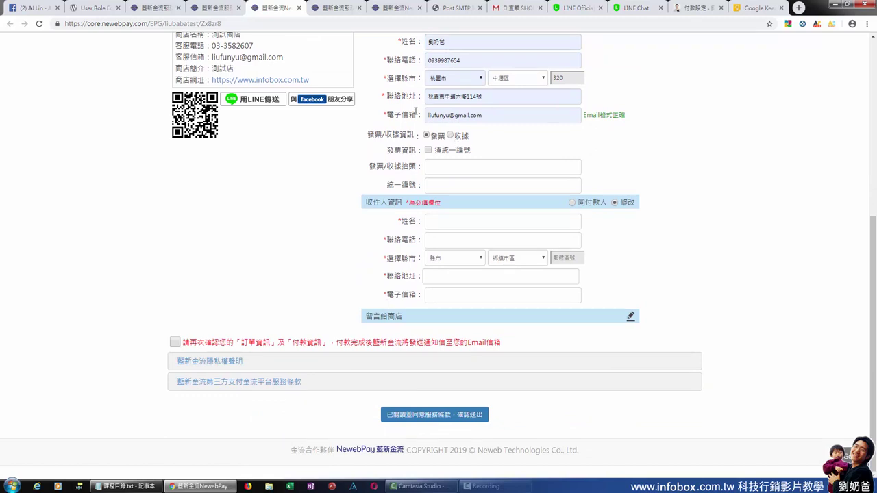
pyautogui.click(450, 136)
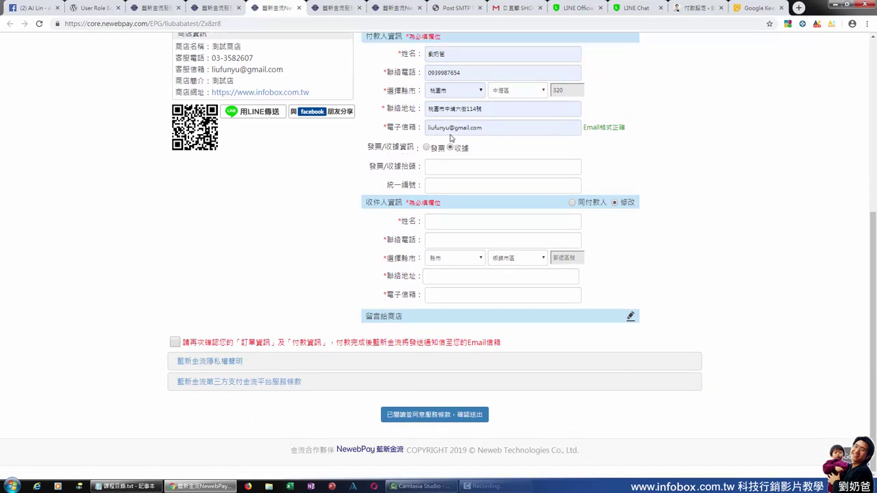
pyautogui.click(427, 148)
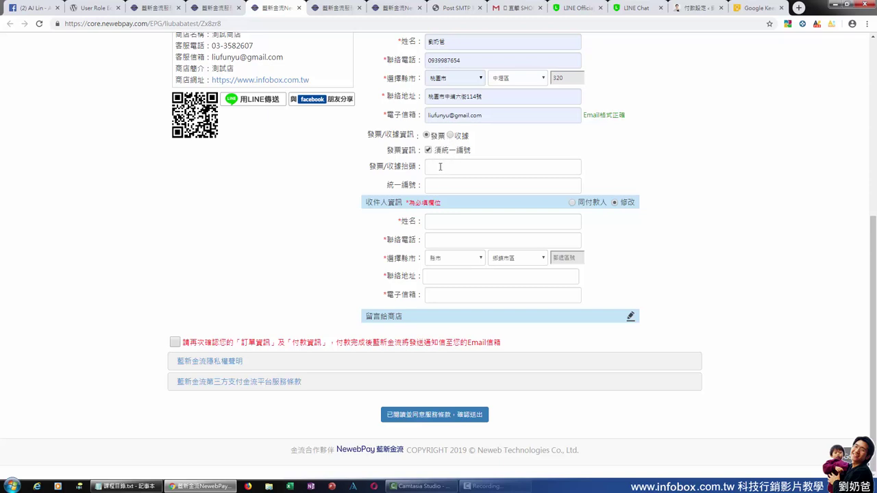
# Move the tax ID from the title into 統一編號 and title the invoice 興捷科技股份有限公司.
pyautogui.click(441, 169)
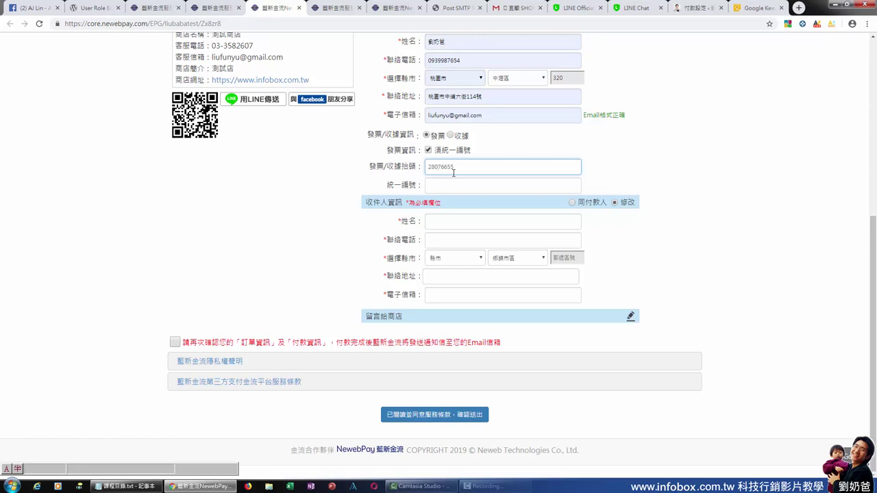
pyautogui.moveTo(468, 169); pyautogui.dragTo(405, 169)
pyautogui.hotkey('ctrl', 'x')
pyautogui.click(456, 186)
pyautogui.hotkey('ctrl', 'v')
pyautogui.click(459, 166)
pyautogui.write('興')
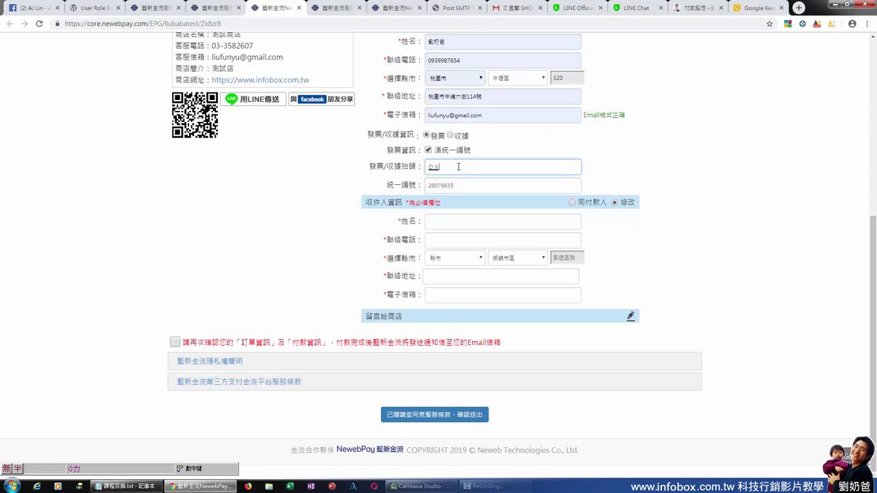
pyautogui.write('捷科技股份有限公司')
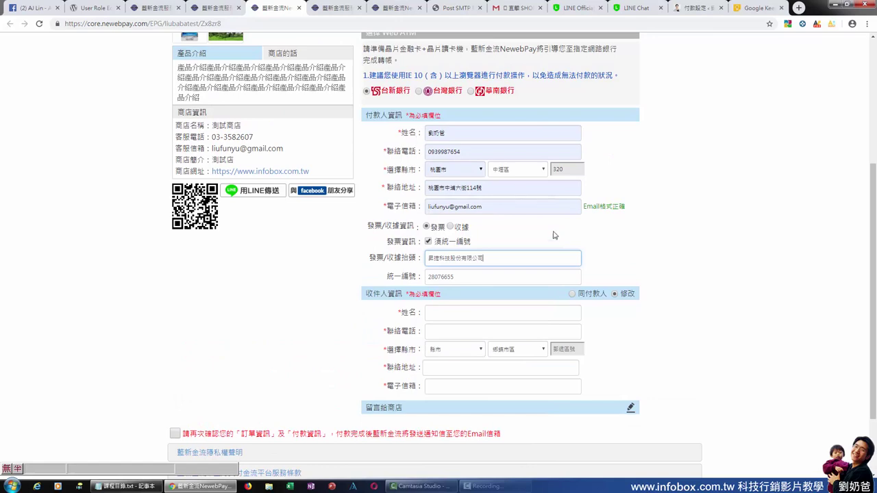
pyautogui.scroll(-2, 543, 221)
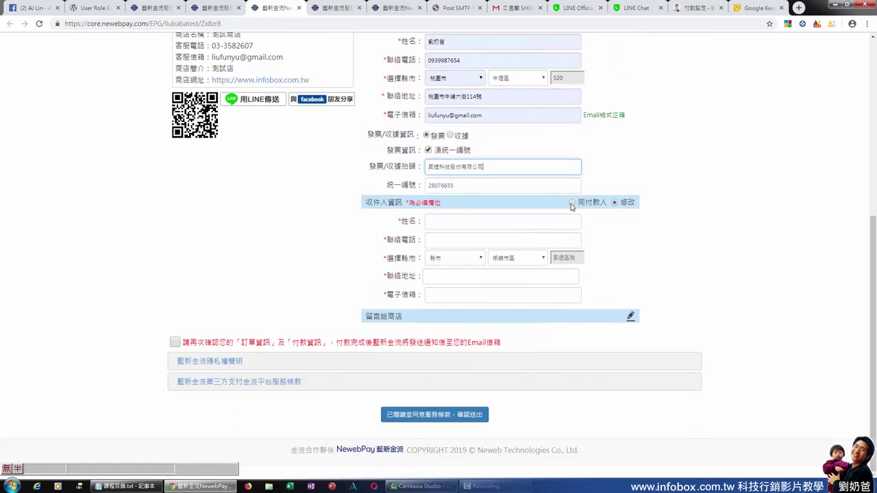
# Fill the recipient details from the saved payer information.
pyautogui.click(573, 204)
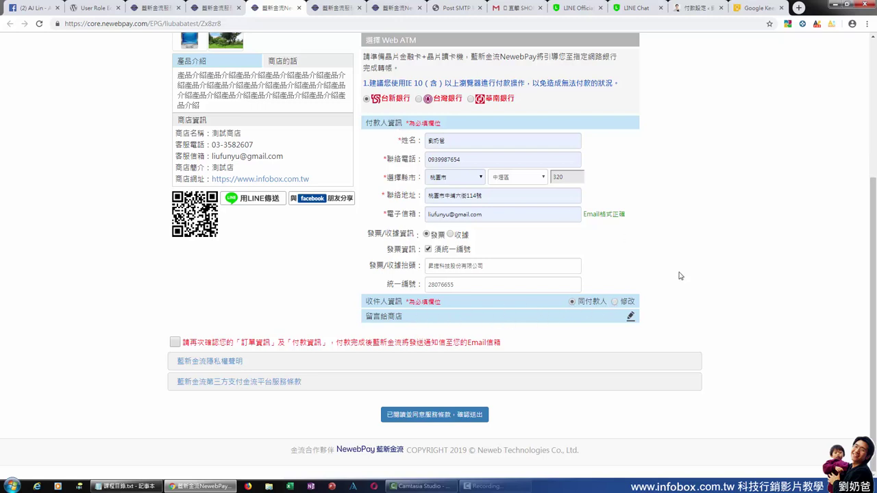
pyautogui.click(615, 301)
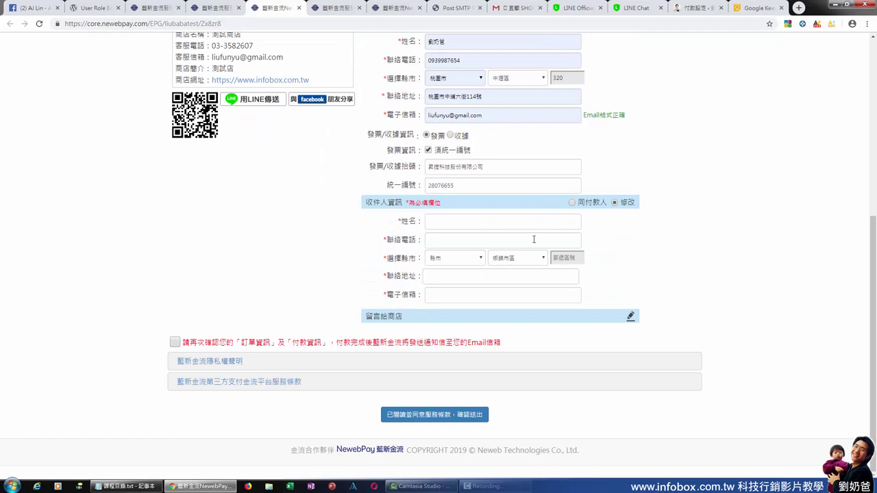
pyautogui.click(500, 227)
pyautogui.click(499, 248)
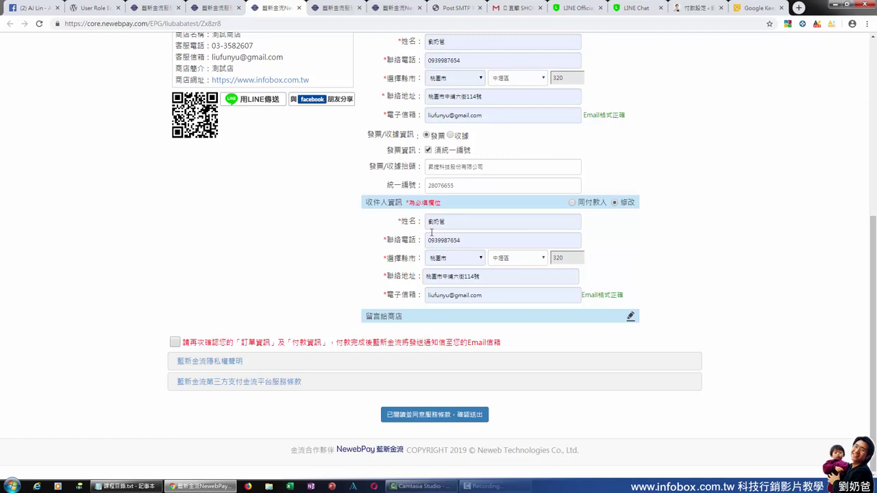
pyautogui.moveTo(367, 203); pyautogui.dragTo(402, 202)
pyautogui.scroll(2, 464, 222)
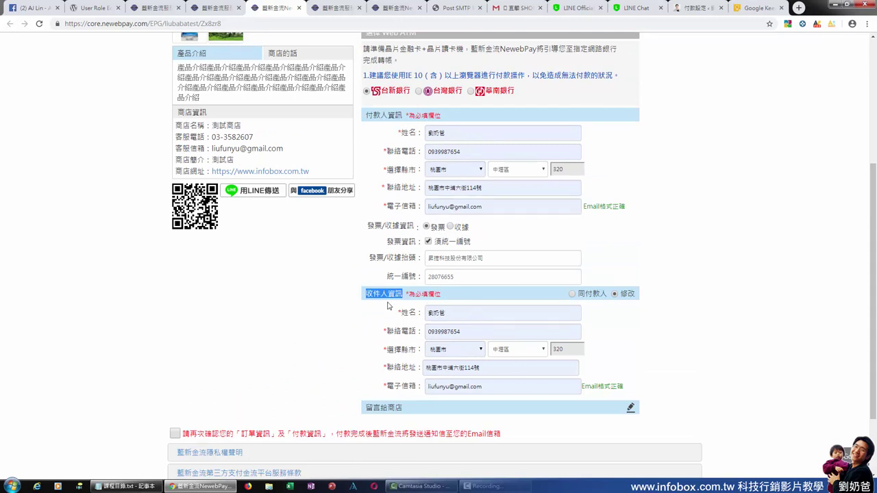
# Tick the order-information confirmation and submit with 已閱讀並同意服務條款，確認送出.
pyautogui.scroll(-1, 685, 271)
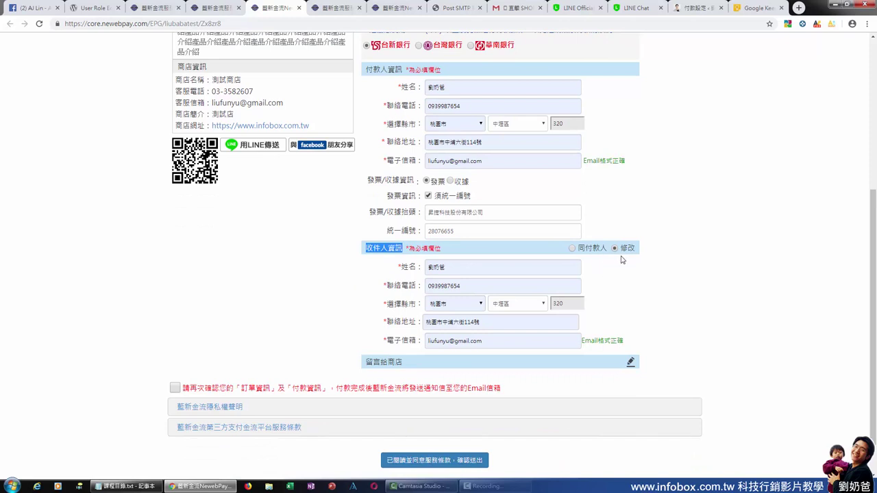
pyautogui.scroll(-1, 622, 257)
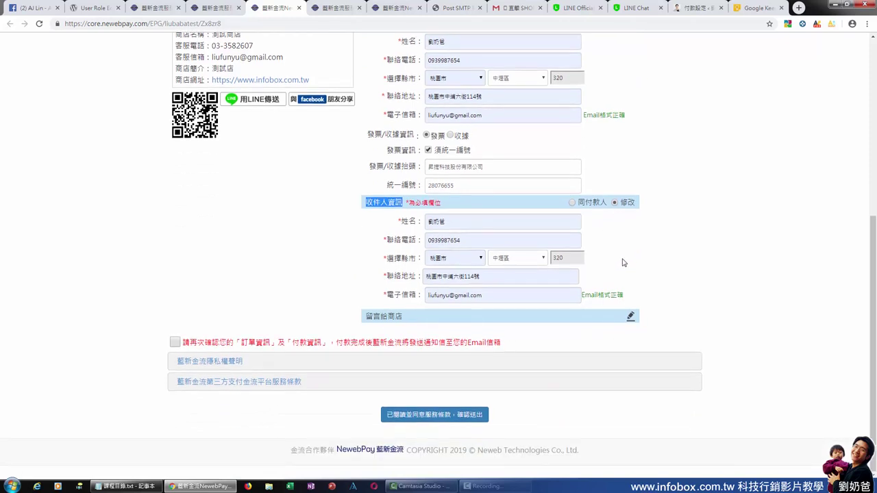
pyautogui.click(175, 343)
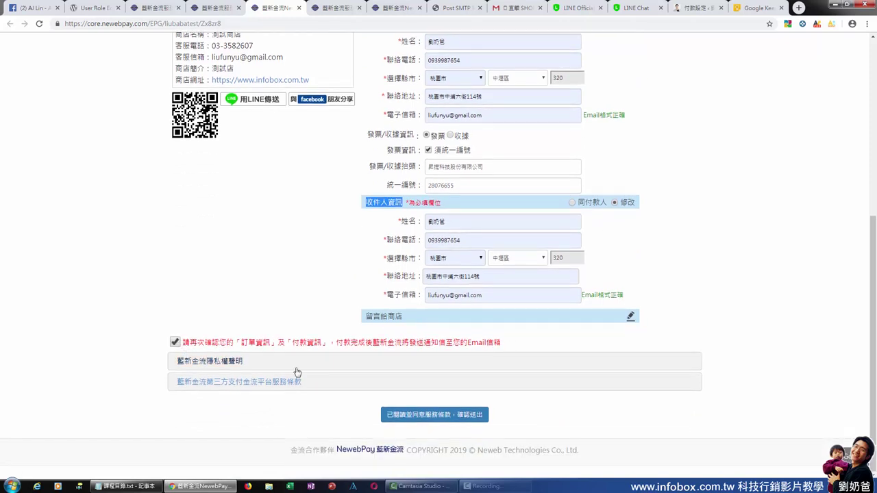
pyautogui.click(426, 415)
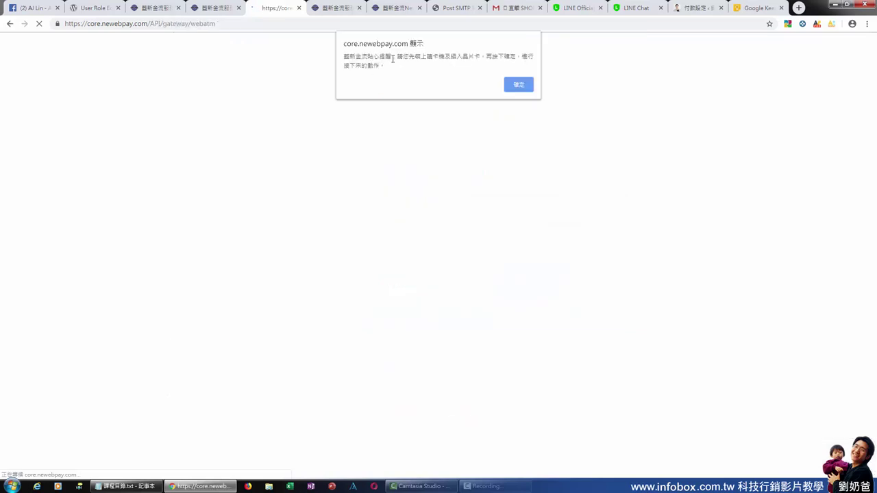
# Dismiss the Web ATM card-reader alerts and go back to the NewebPay order form.
pyautogui.click(526, 85)
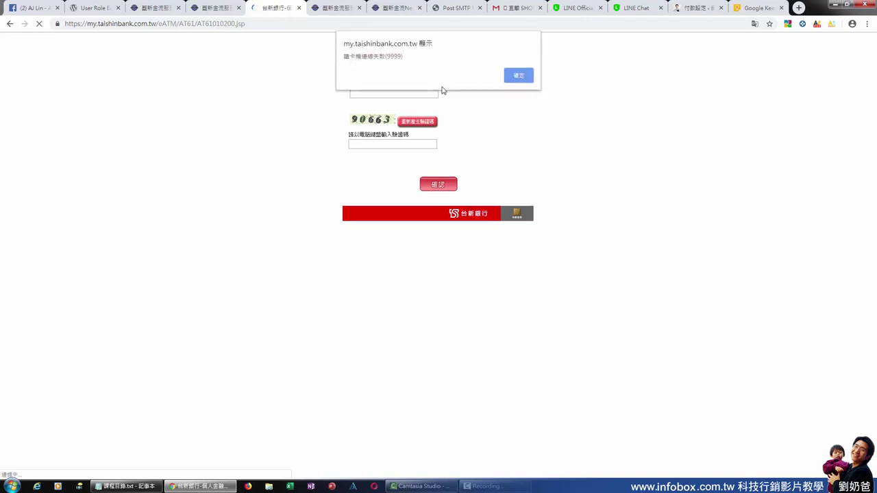
pyautogui.click(519, 77)
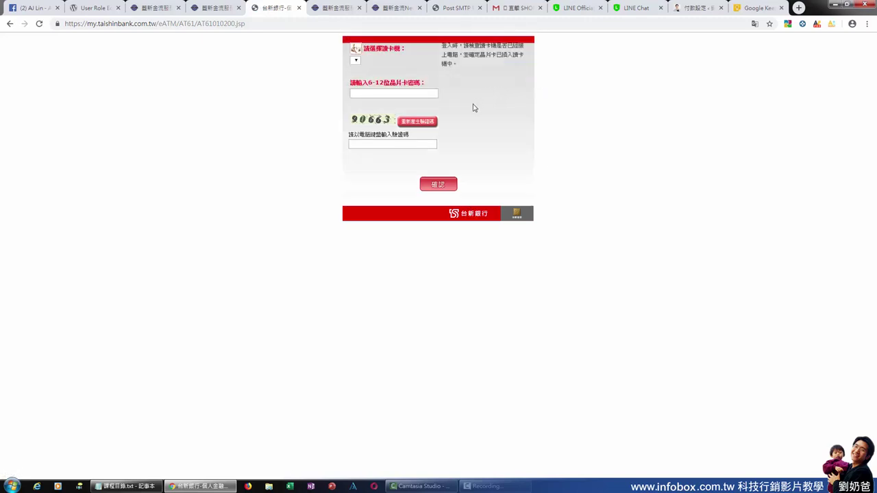
pyautogui.click(10, 25)
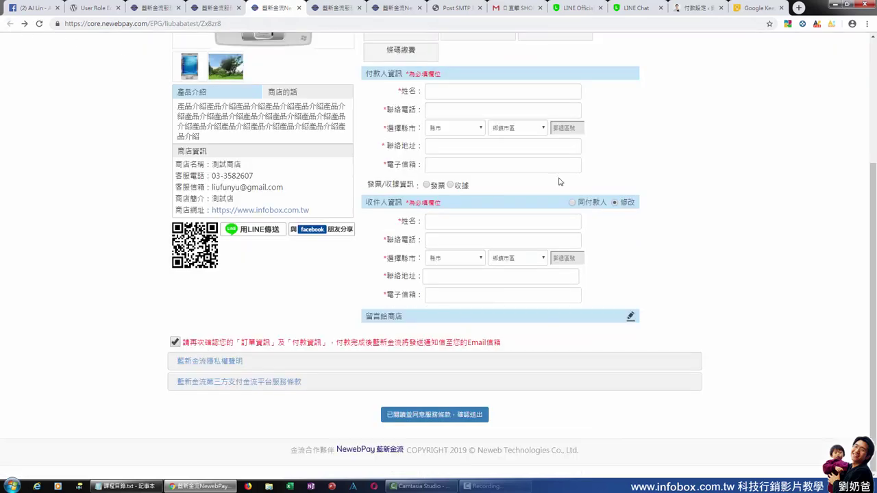
# Select ATM轉帳 and order one red (紅) phone in size M.
pyautogui.scroll(2, 548, 169)
pyautogui.click(482, 173)
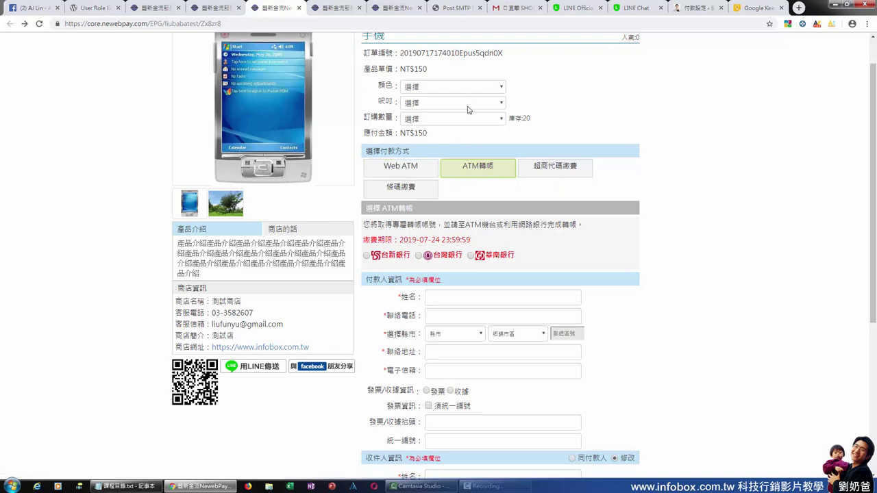
pyautogui.click(458, 89)
pyautogui.click(454, 106)
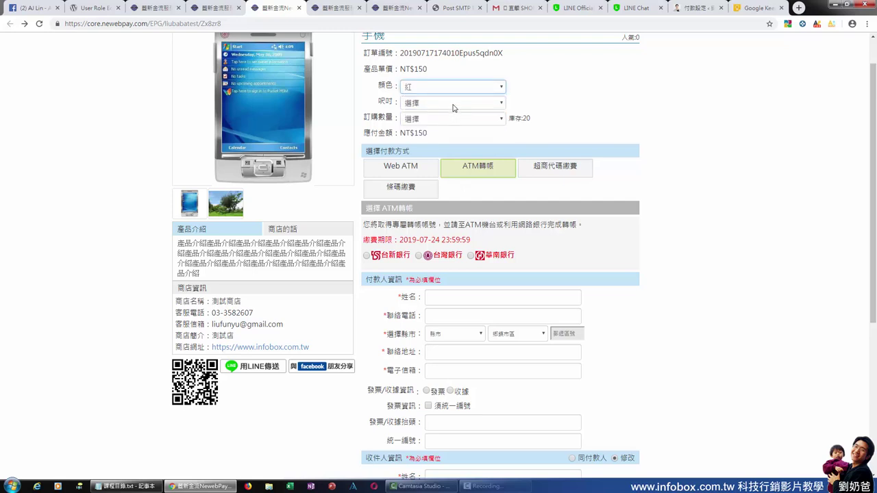
pyautogui.click(453, 104)
pyautogui.click(452, 128)
pyautogui.click(448, 121)
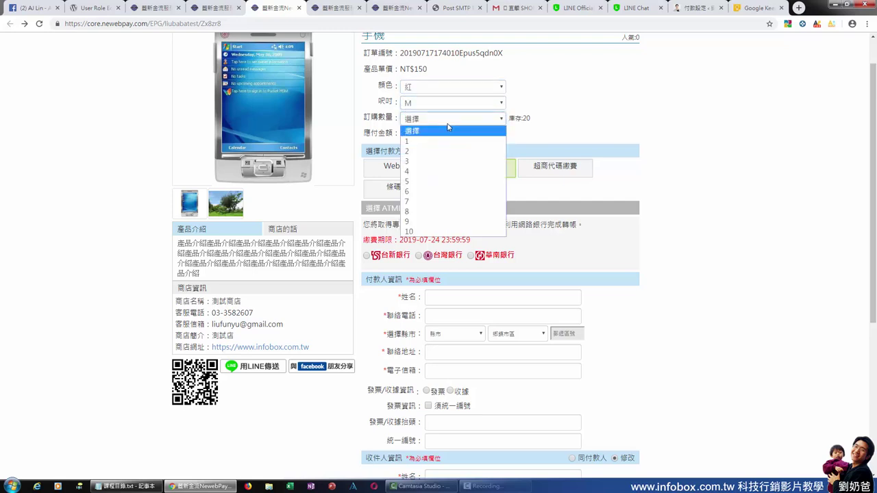
pyautogui.click(446, 141)
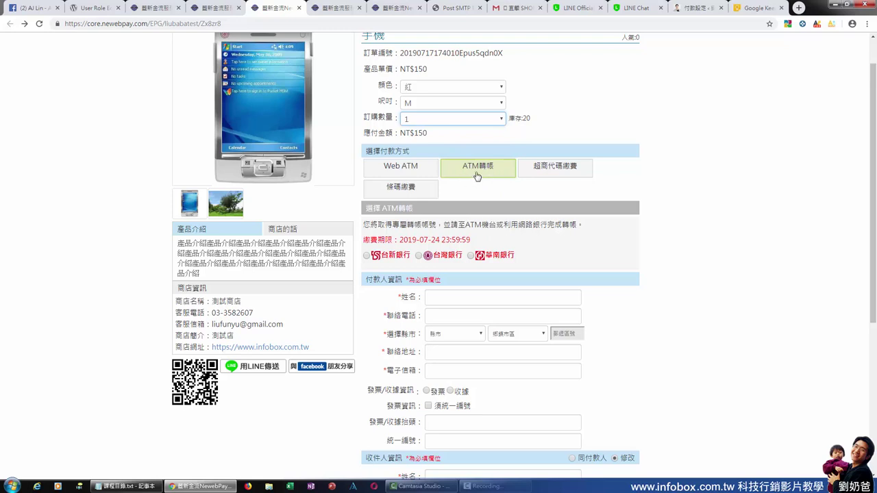
# Pay via a 華南銀行 account, autofill payer details, copy them to the recipient, and submit.
pyautogui.click(752, 287)
pyautogui.scroll(-1, 751, 285)
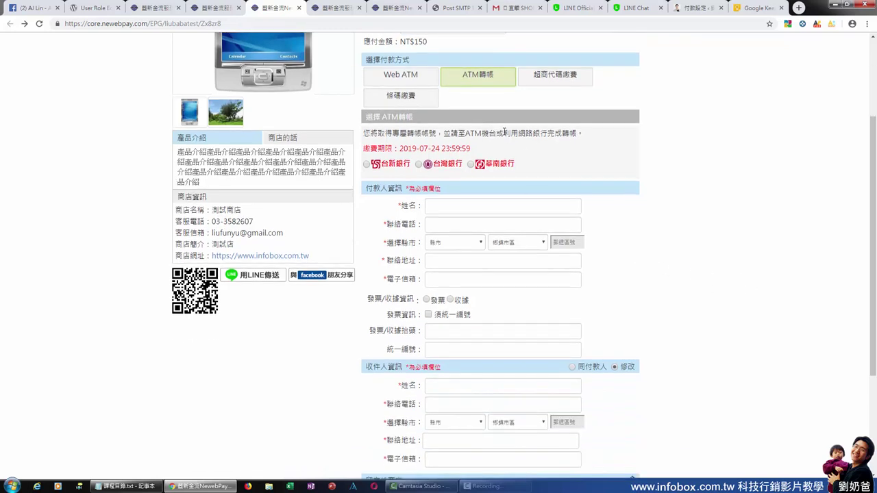
pyautogui.click(470, 164)
pyautogui.click(467, 207)
pyautogui.click(463, 228)
pyautogui.scroll(-2, 685, 267)
pyautogui.click(579, 248)
pyautogui.click(573, 230)
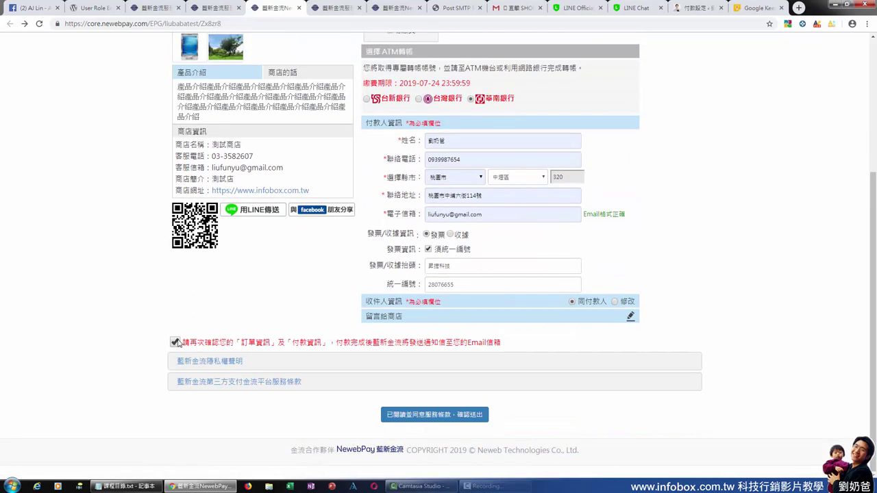
pyautogui.click(423, 416)
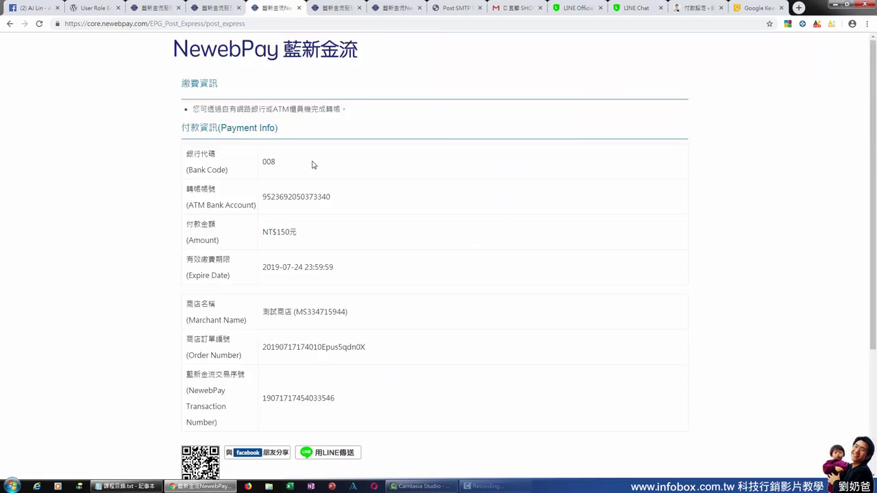
# Highlight bank code 008 and the virtual account number, then view the Gmail notification.
pyautogui.scroll(-2, 441, 240)
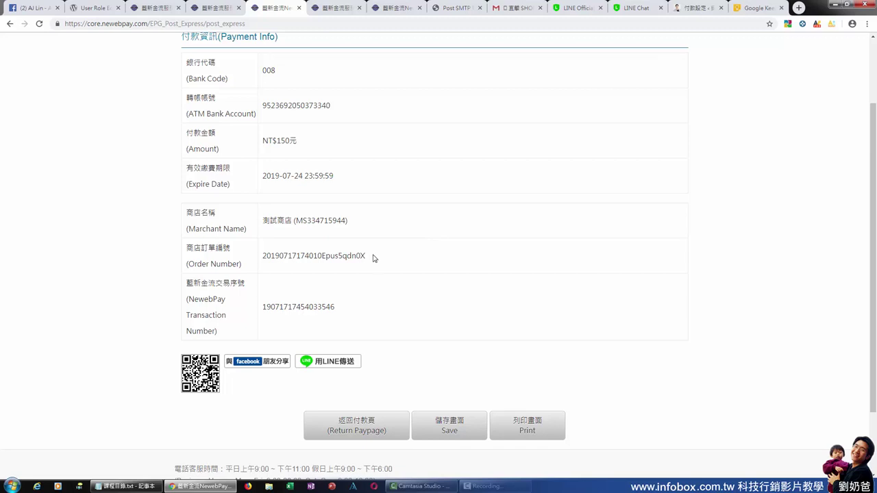
pyautogui.moveTo(338, 108); pyautogui.dragTo(264, 99)
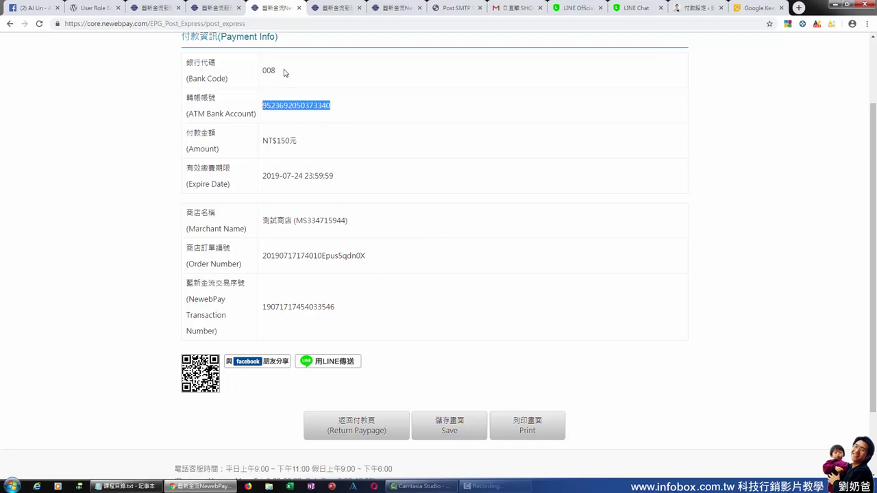
pyautogui.moveTo(284, 71); pyautogui.dragTo(259, 73)
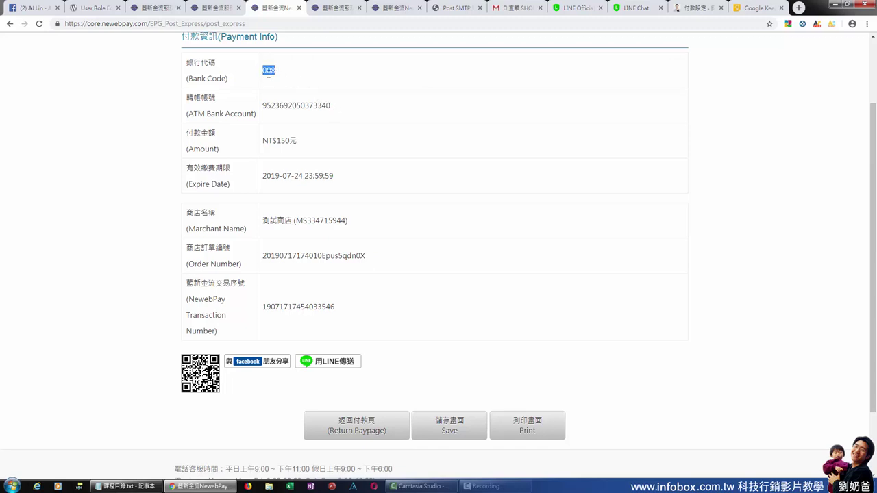
pyautogui.moveTo(342, 111); pyautogui.dragTo(261, 105)
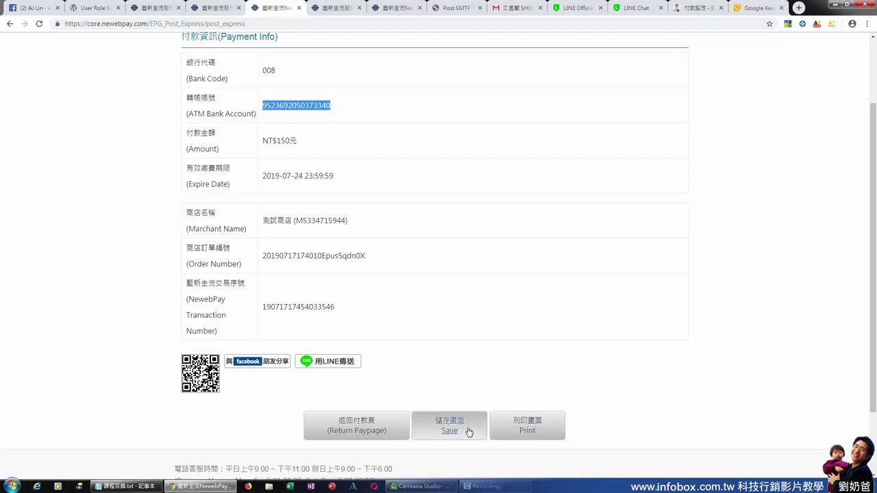
pyautogui.click(514, 7)
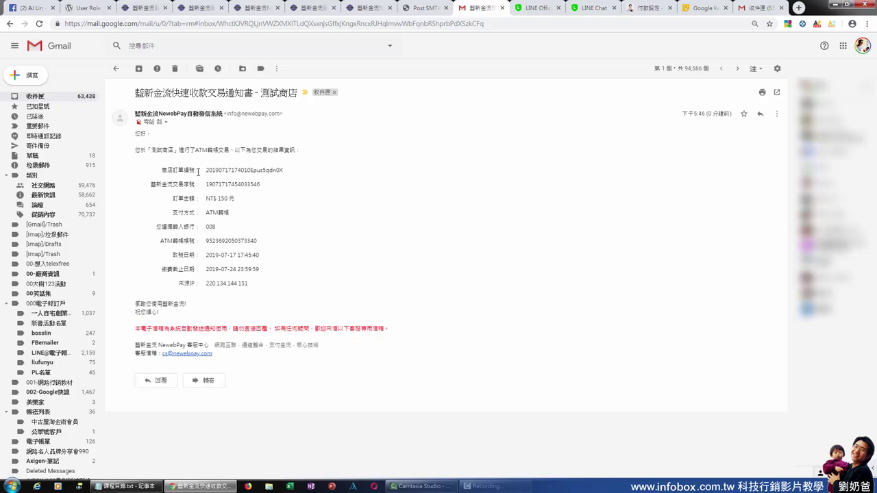
# Highlight the email's bank code 008 and account number, then return to the NewebPay tab with Ctrl+5.
pyautogui.moveTo(204, 228); pyautogui.dragTo(262, 241)
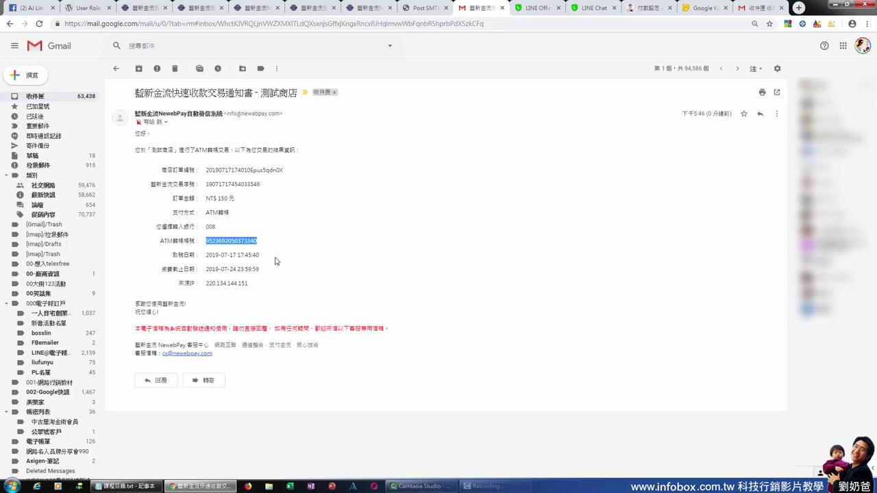
pyautogui.moveTo(204, 236); pyautogui.dragTo(263, 250)
pyautogui.click(255, 252)
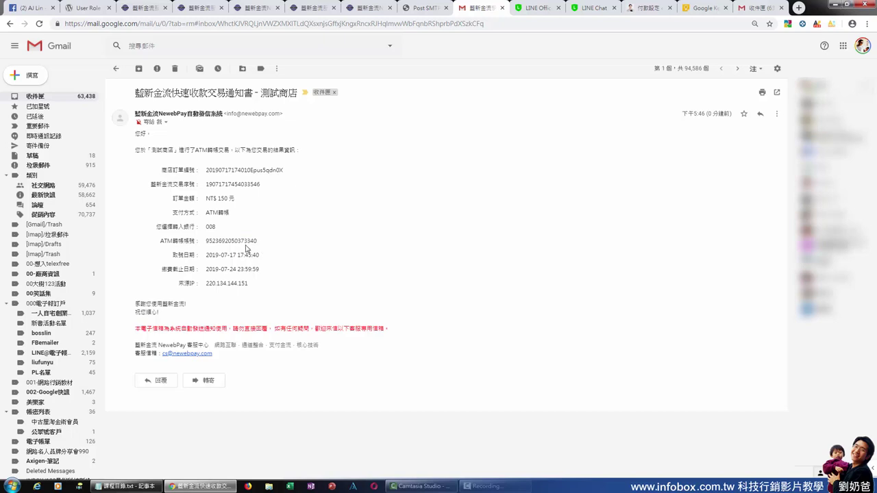
pyautogui.moveTo(206, 240); pyautogui.dragTo(260, 248)
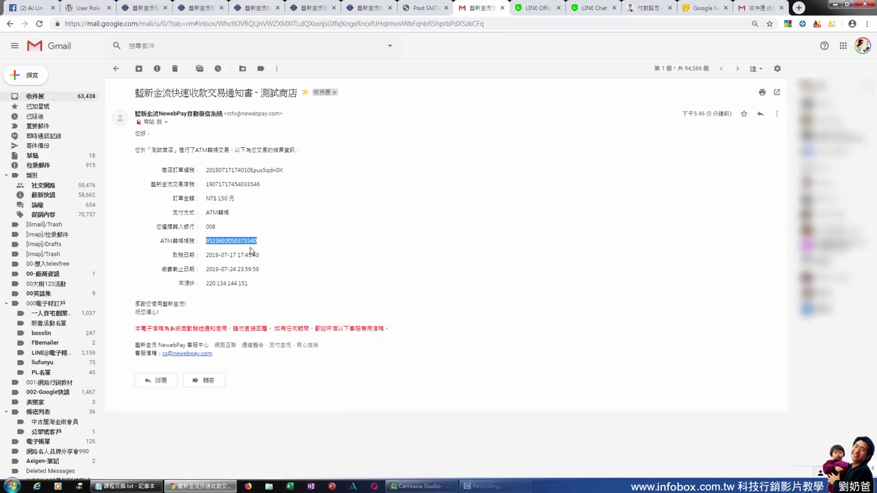
pyautogui.hotkey('ctrl', '5')
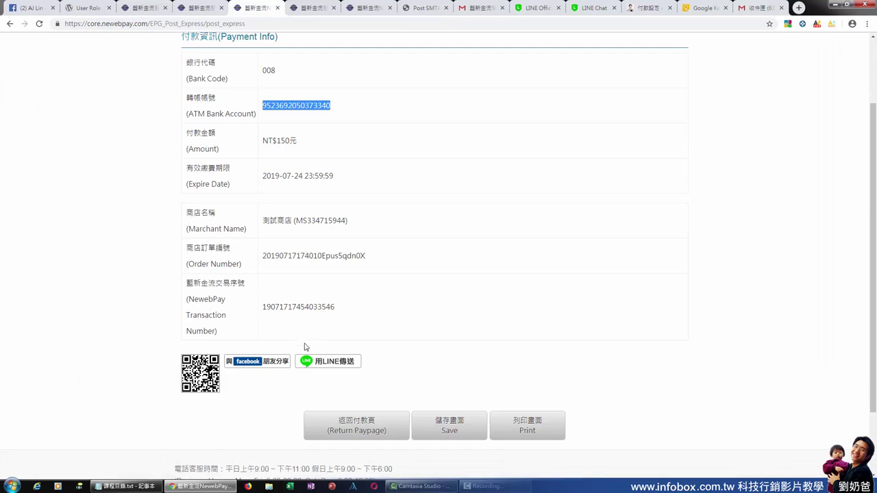
# Return to the order form and select 超商代碼繳費 as the payment method.
pyautogui.scroll(2, 301, 346)
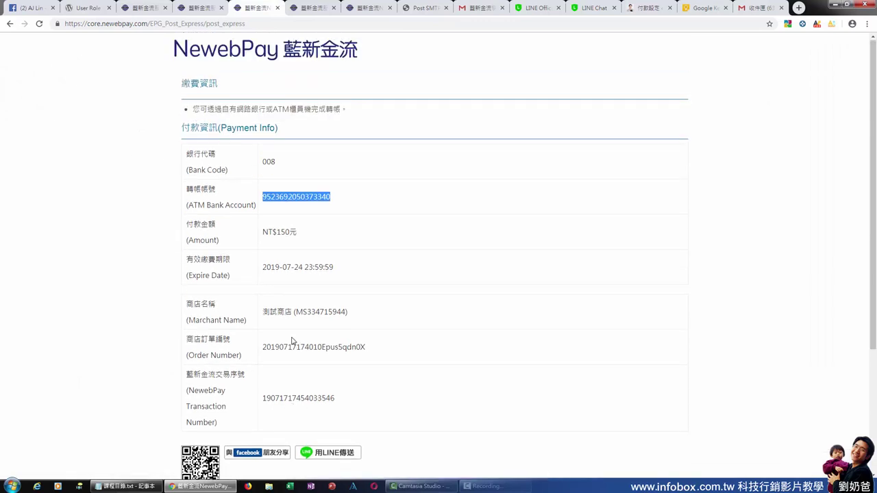
pyautogui.click(11, 24)
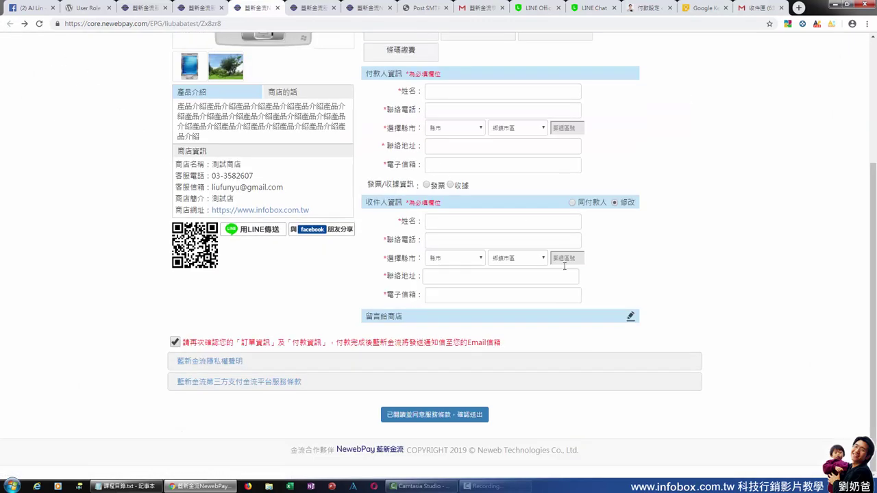
pyautogui.scroll(2, 542, 229)
pyautogui.click(552, 168)
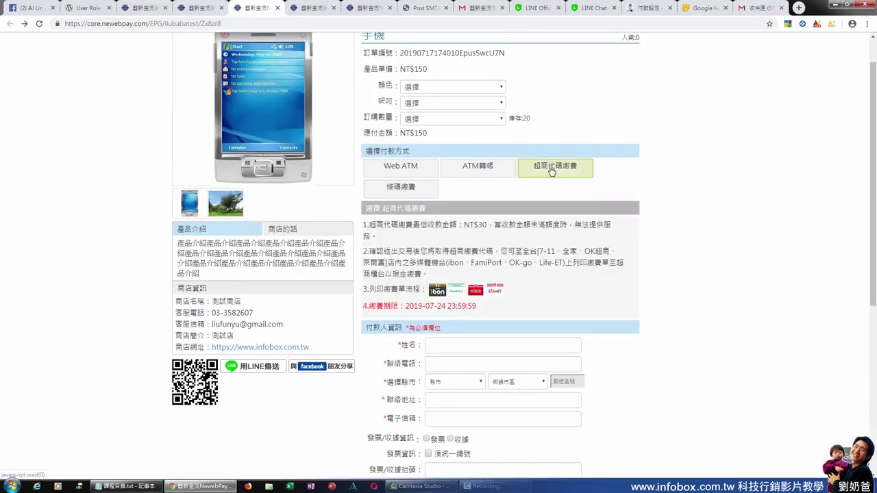
pyautogui.scroll(1, 571, 256)
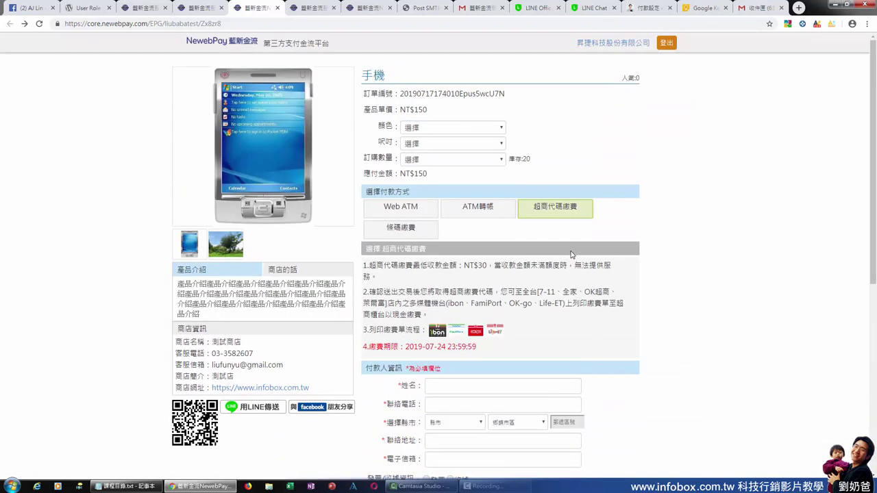